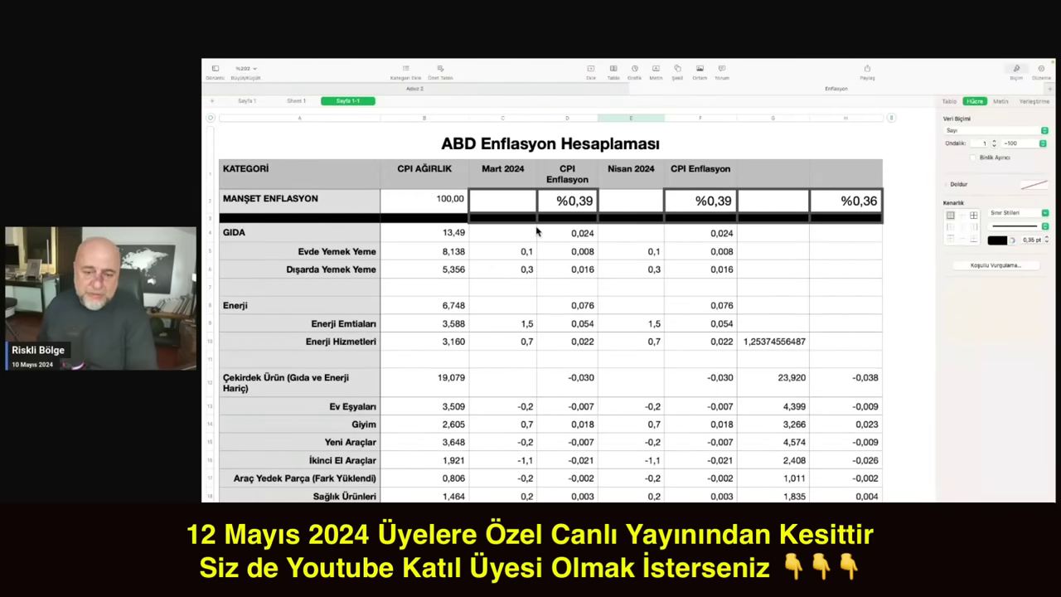
# Set the Nisan 2024 value for Dışarda Yemek Yeme to 0,2 in the US inflation table.
pyautogui.scroll(-1, 536, 231)
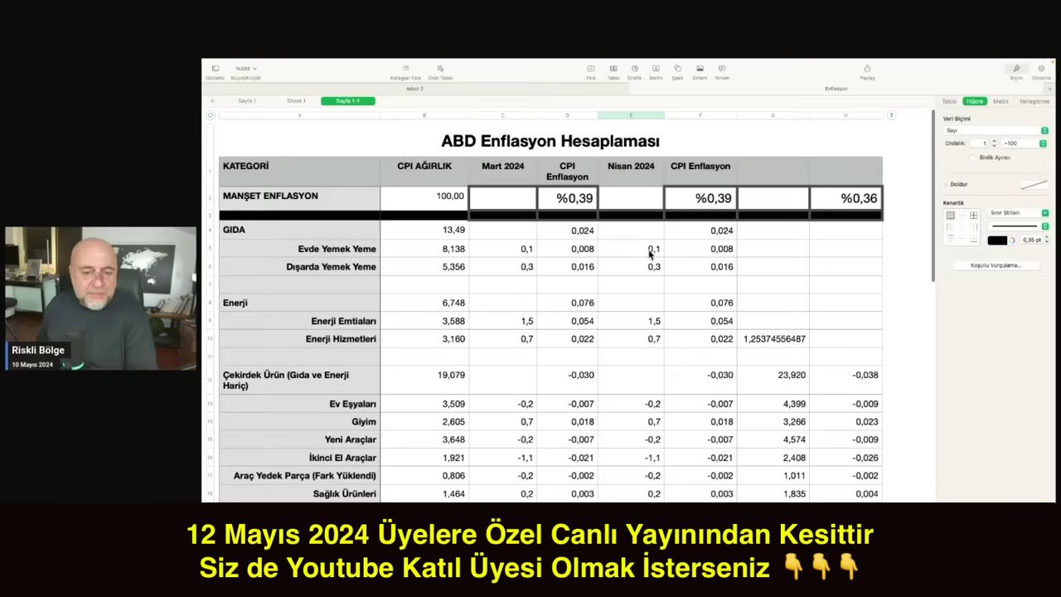
pyautogui.click(512, 254)
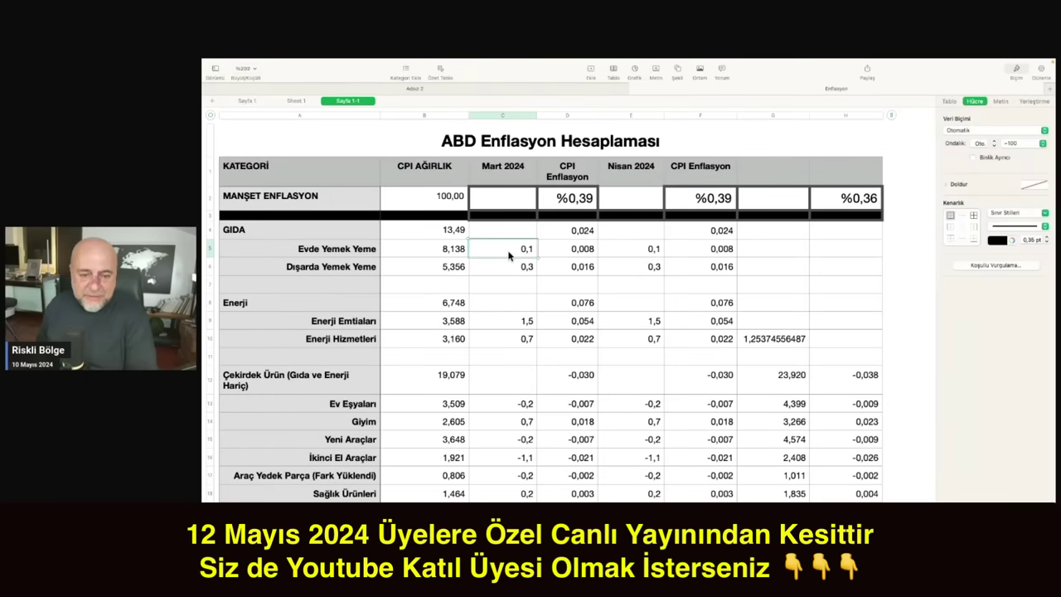
pyautogui.press('Right')
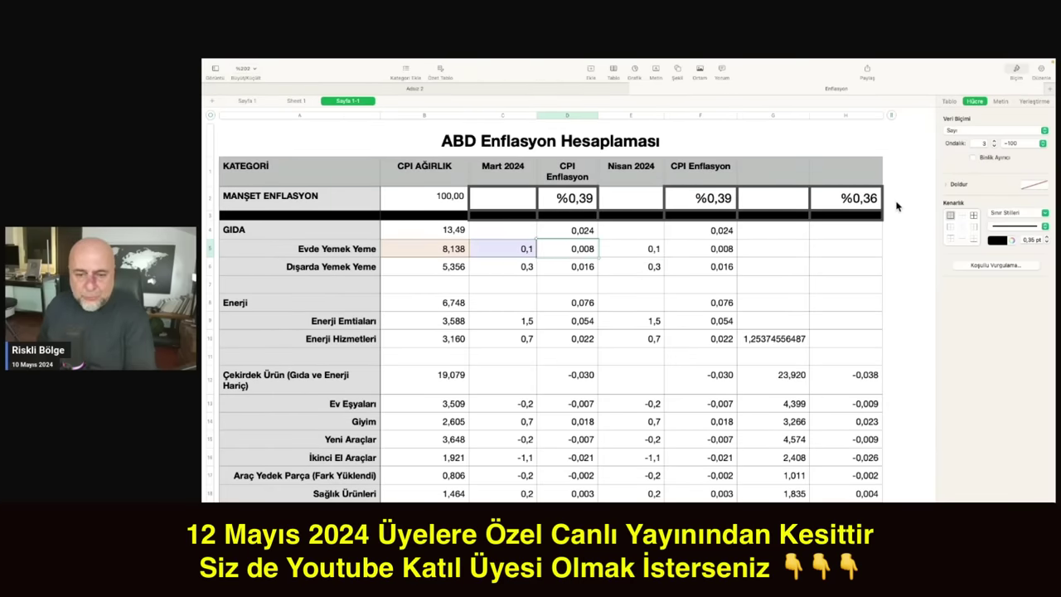
pyautogui.press('Right')
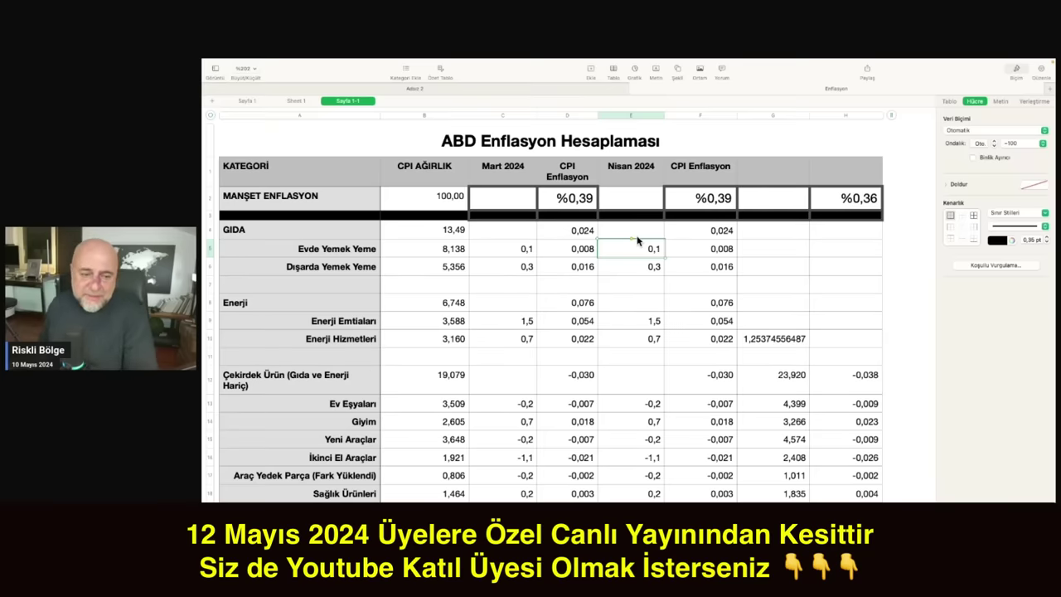
pyautogui.click(651, 273)
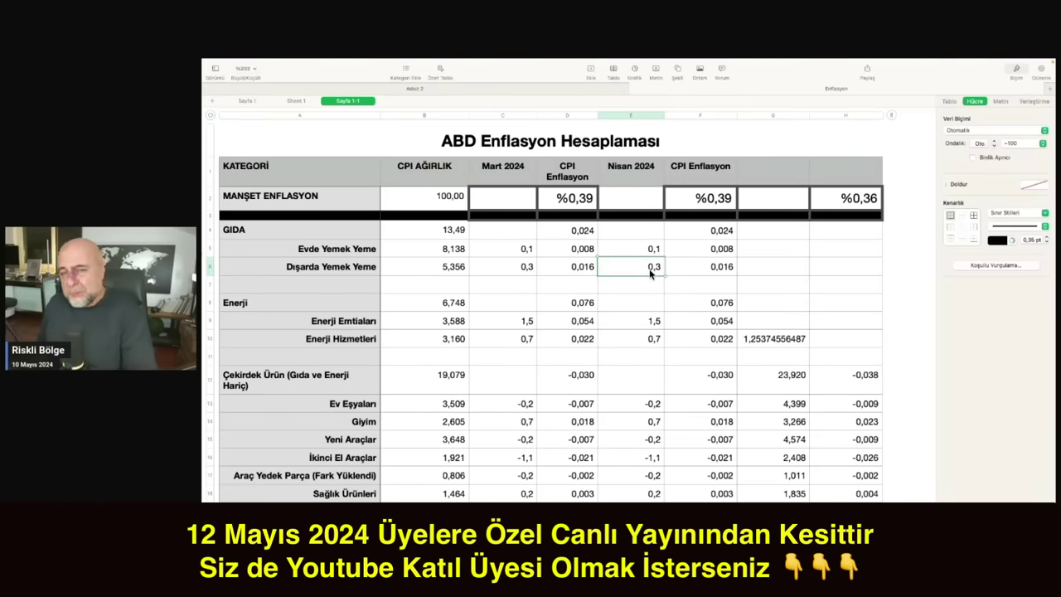
pyautogui.write('0,2')
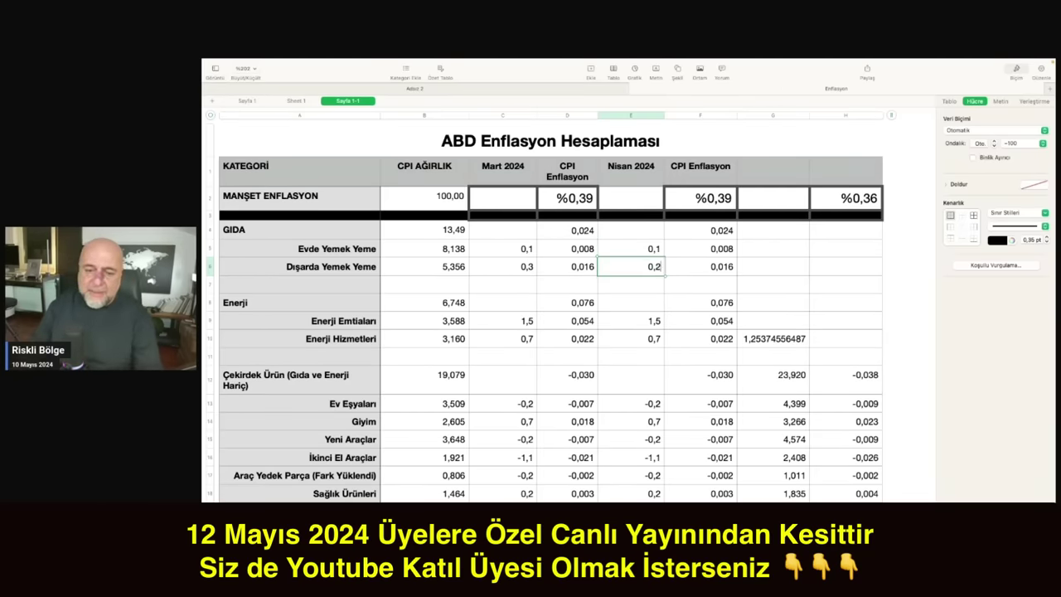
pyautogui.press('Return')
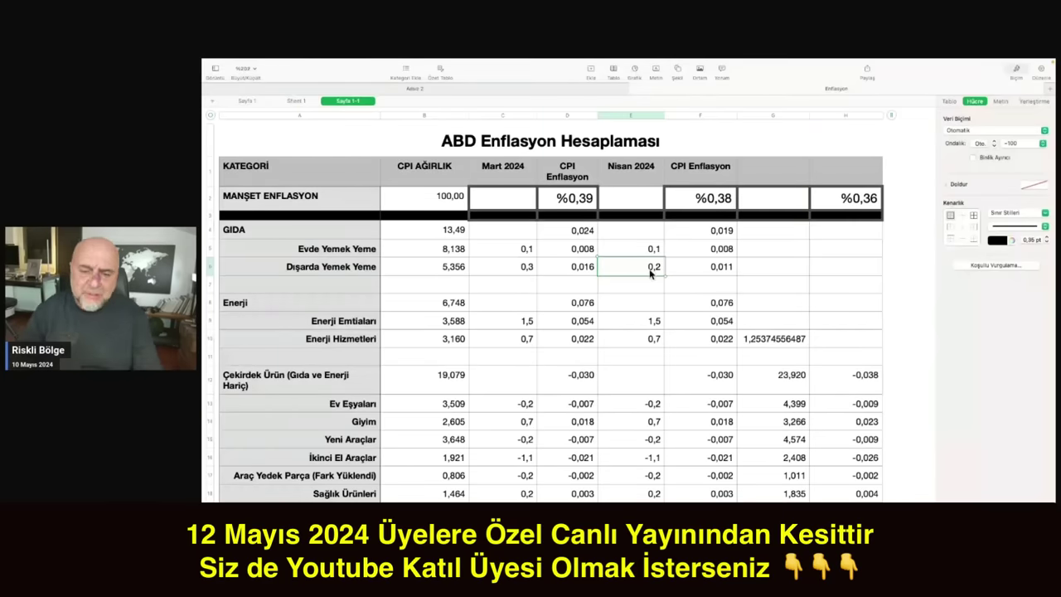
# Set the Nisan 2024 values for Enerji Emtiaları to 0,5 and Enerji Hizmetleri to 0,6.
pyautogui.moveTo(651, 59)
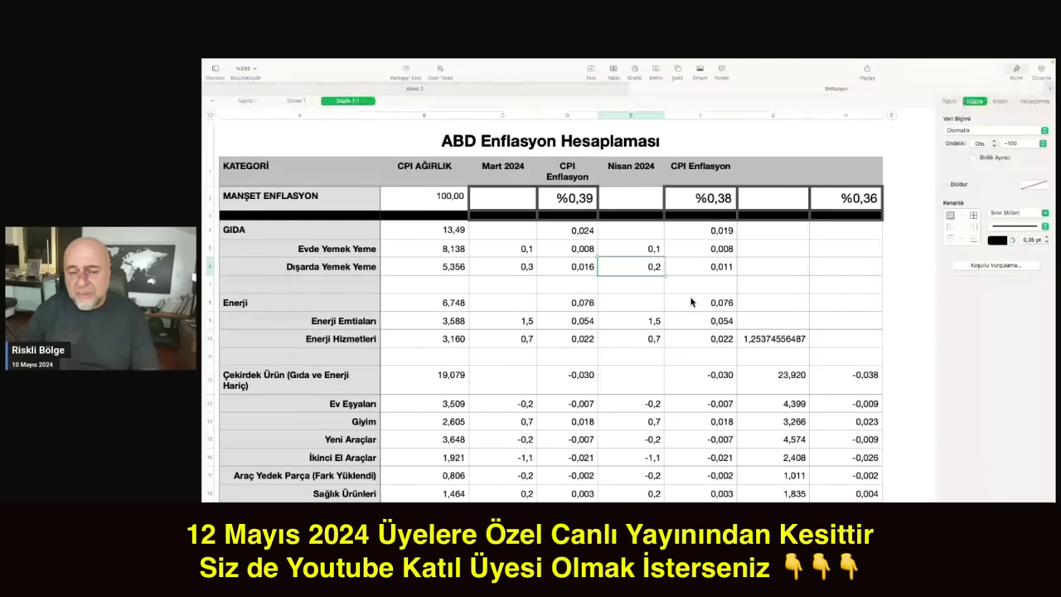
pyautogui.press('Down')
pyautogui.press('Down')
pyautogui.press('Down')
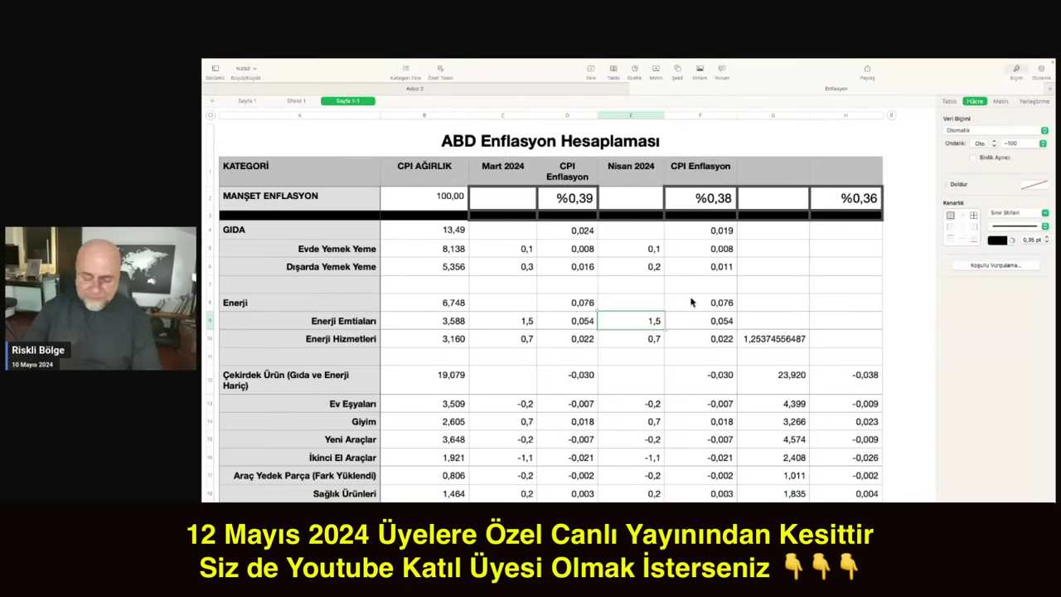
pyautogui.write('0,5')
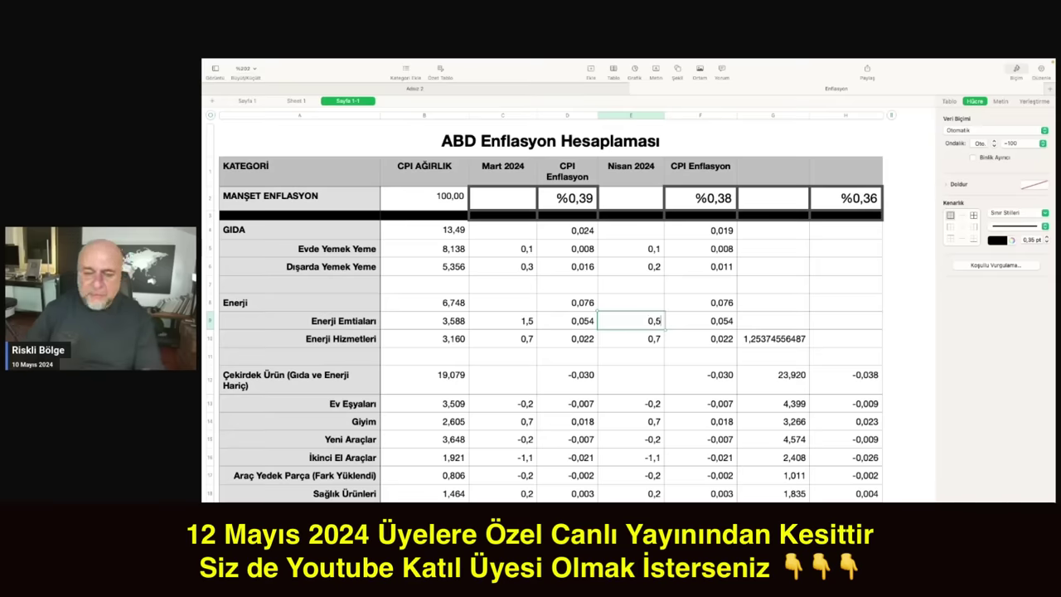
pyautogui.press('Return')
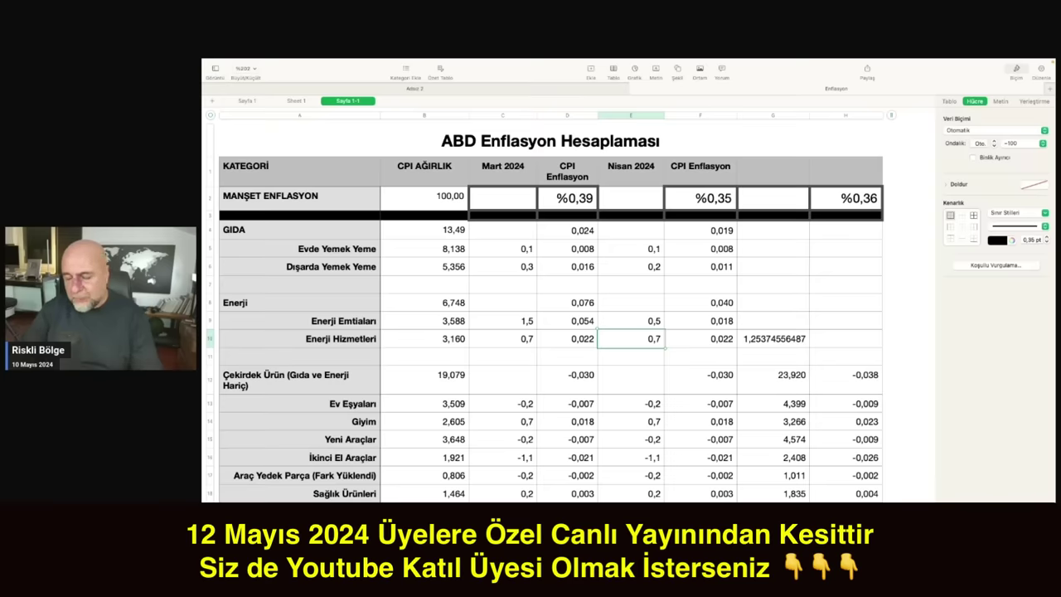
pyautogui.write('0,6')
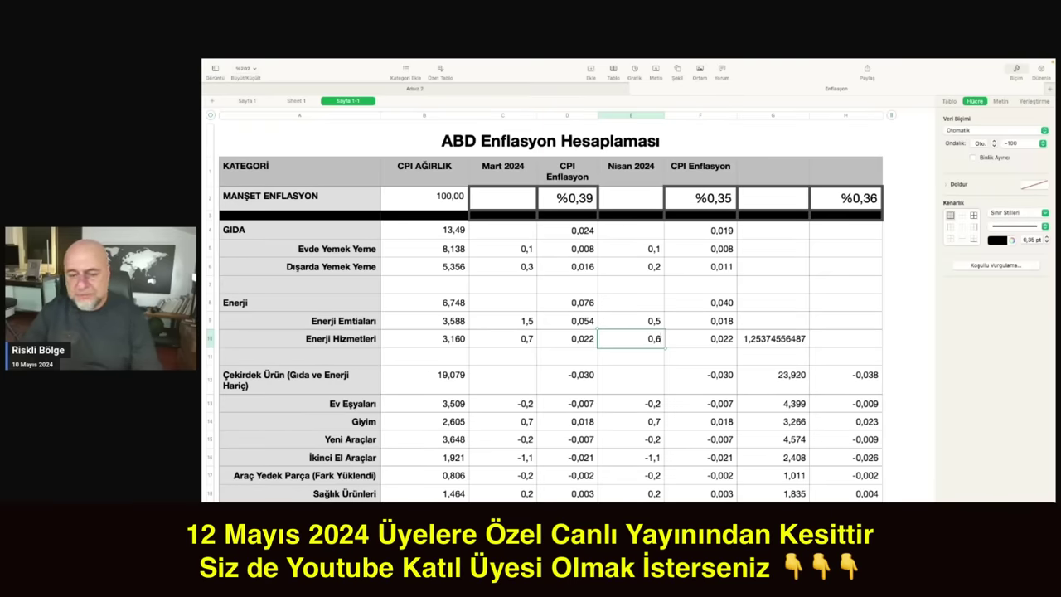
pyautogui.press('Return')
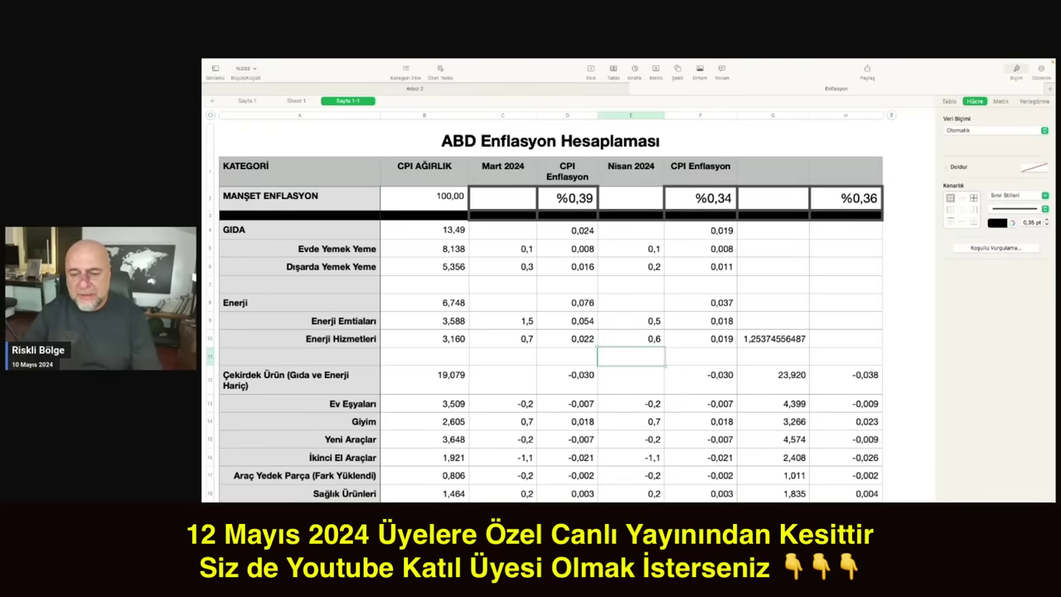
# Set the Nisan 2024 value for Giyim under core goods to 0,5.
pyautogui.scroll(-1, 645, 323)
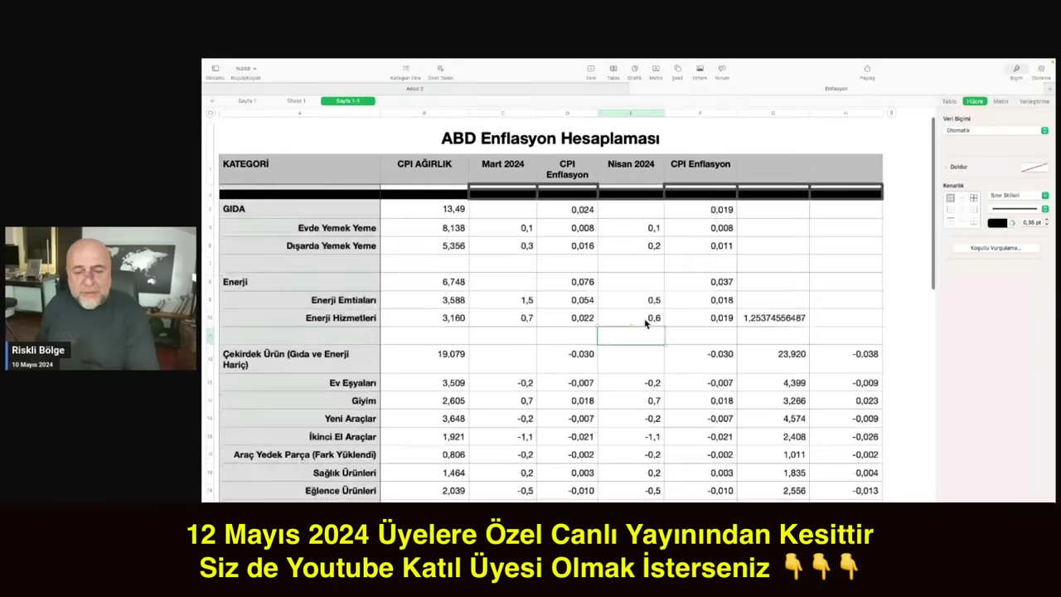
pyautogui.scroll(-3, 644, 323)
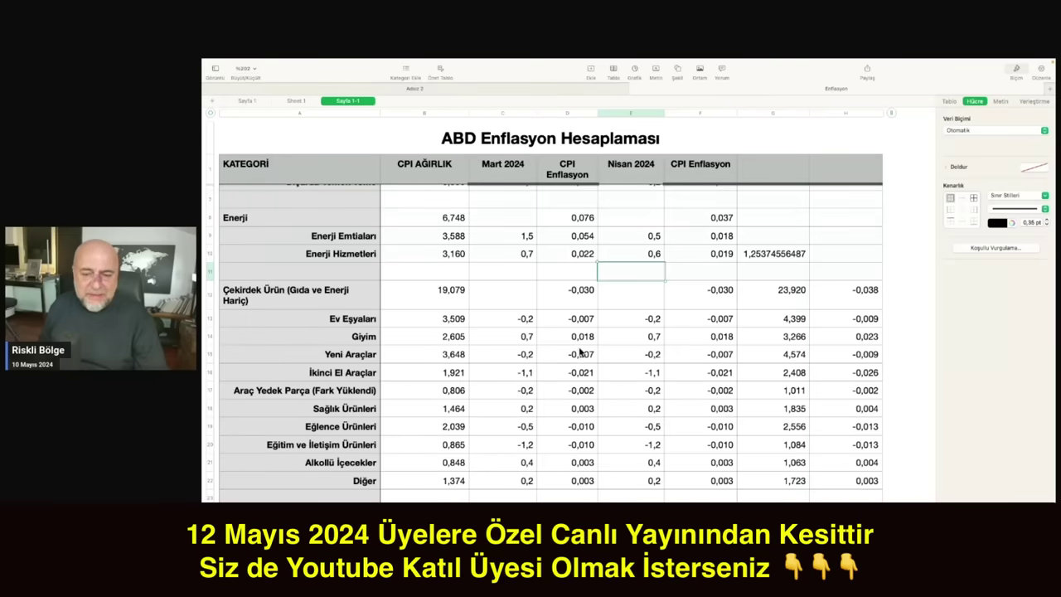
pyautogui.click(654, 340)
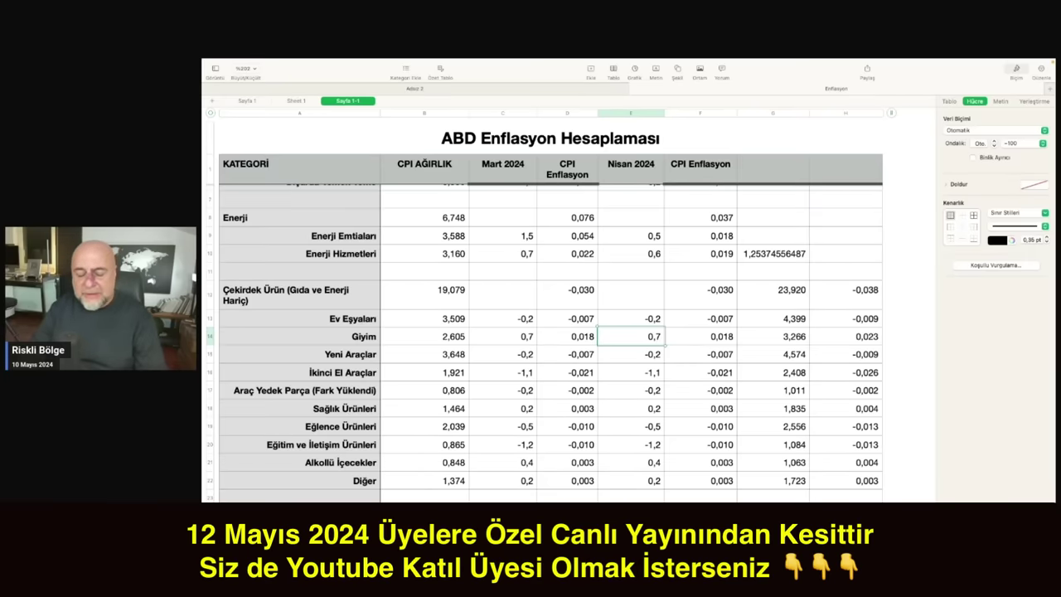
pyautogui.press('BackSpace')
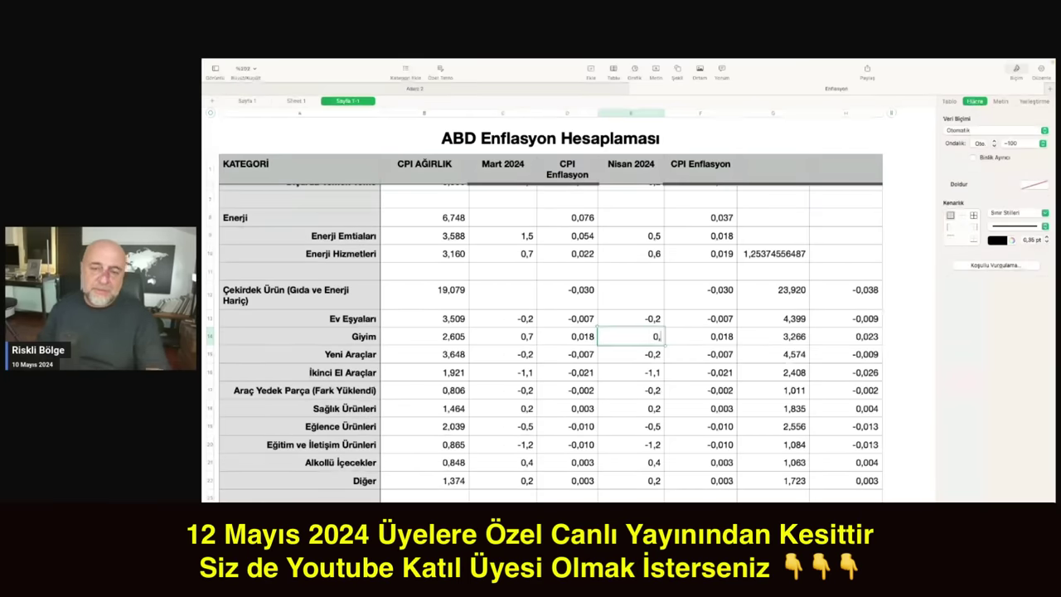
pyautogui.write('5')
pyautogui.press('Return')
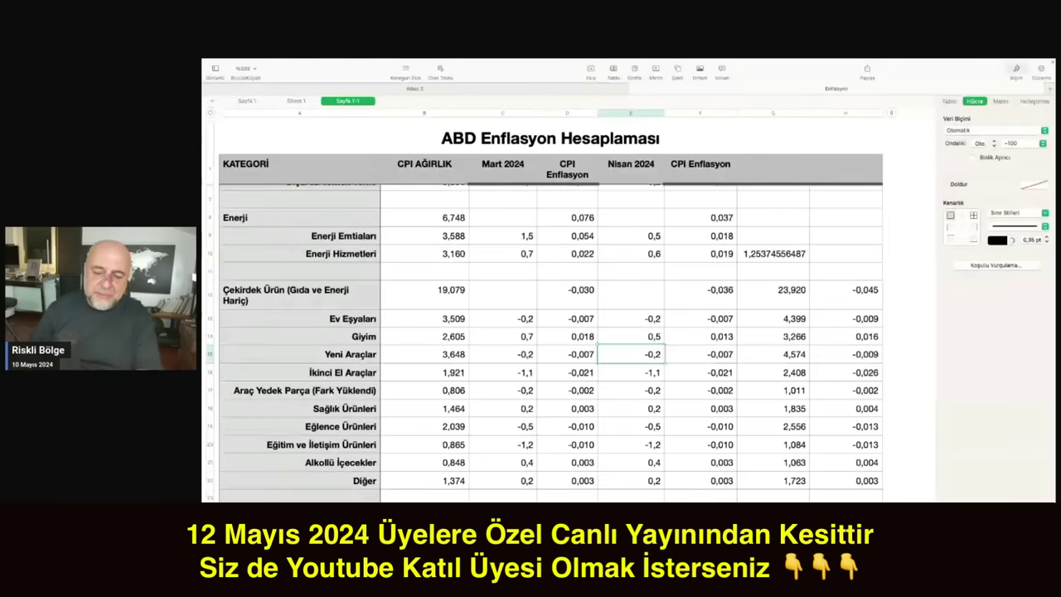
# Set the Nisan 2024 value for Yeni Araçlar under core goods to -0,5.
pyautogui.press('Down')
pyautogui.press('Down')
pyautogui.press('Down')
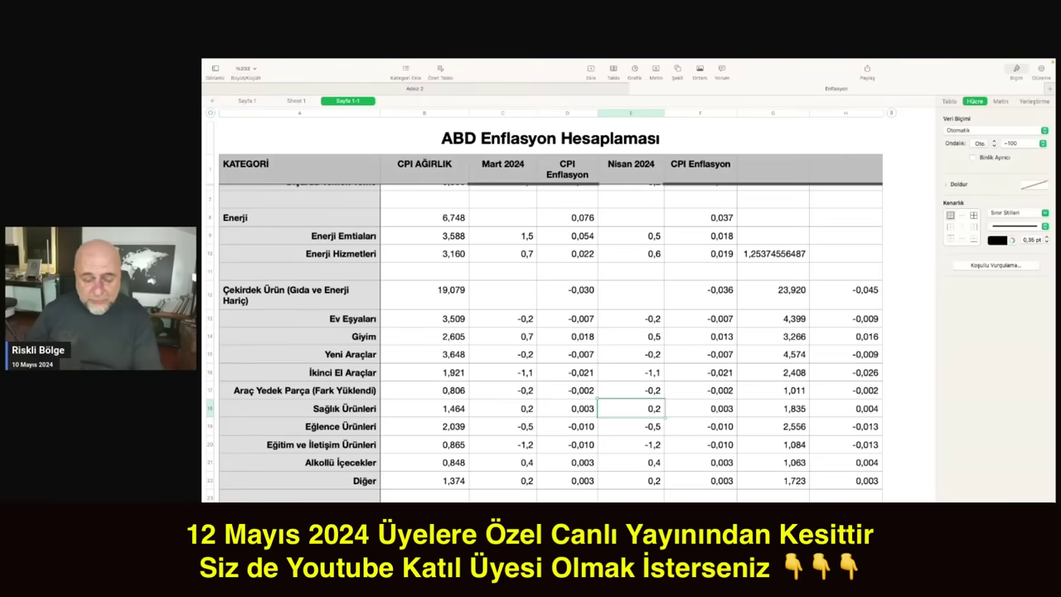
pyautogui.press('Up')
pyautogui.press('Up')
pyautogui.press('Up')
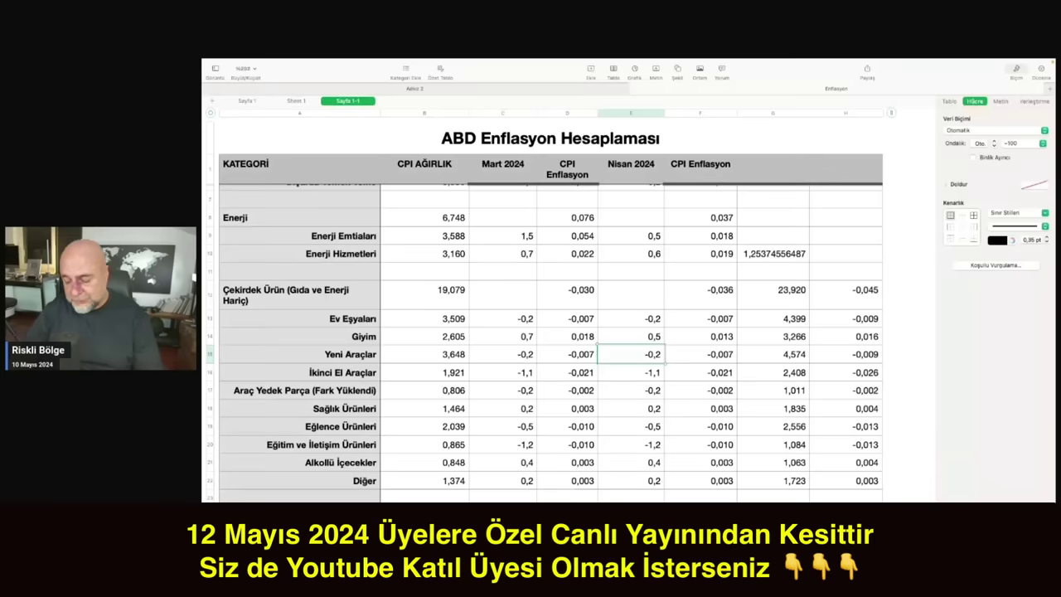
pyautogui.write('-0,5')
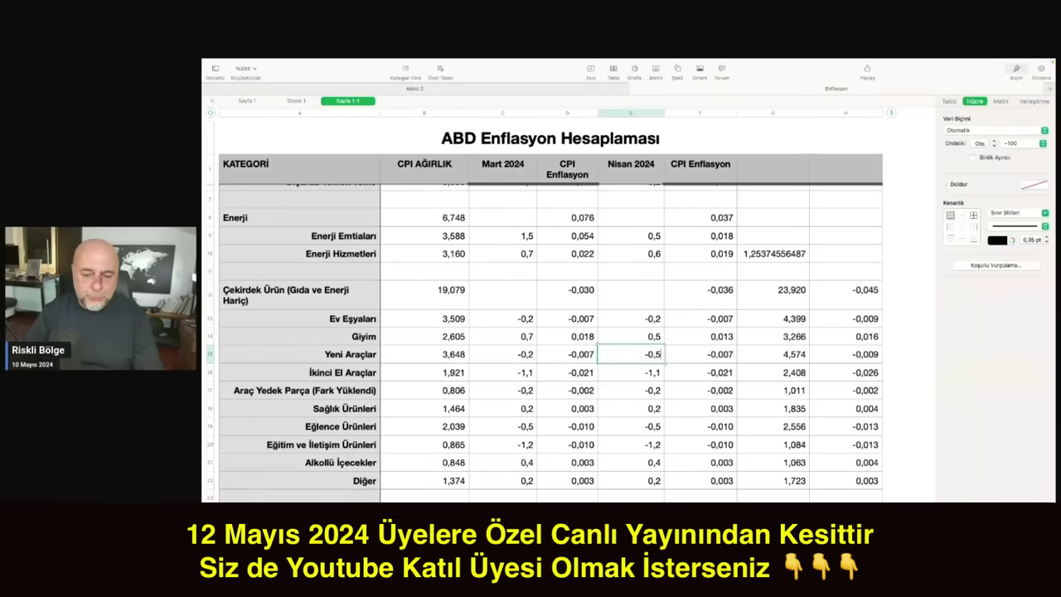
pyautogui.press('Return')
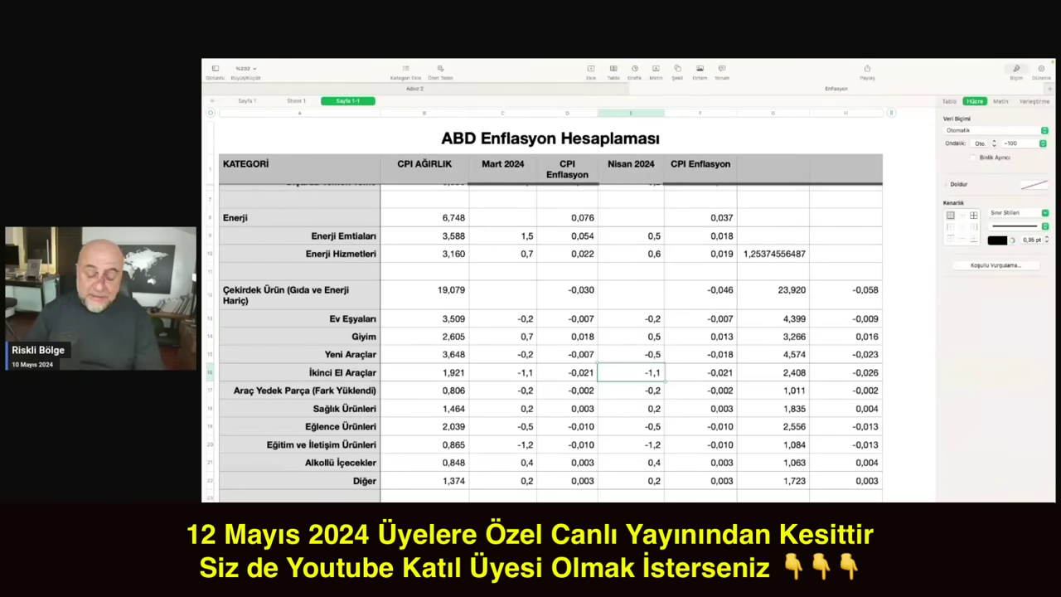
# Set the Nisan 2024 value for İkinci El Araçlar under core goods to -1,5.
pyautogui.write('-')
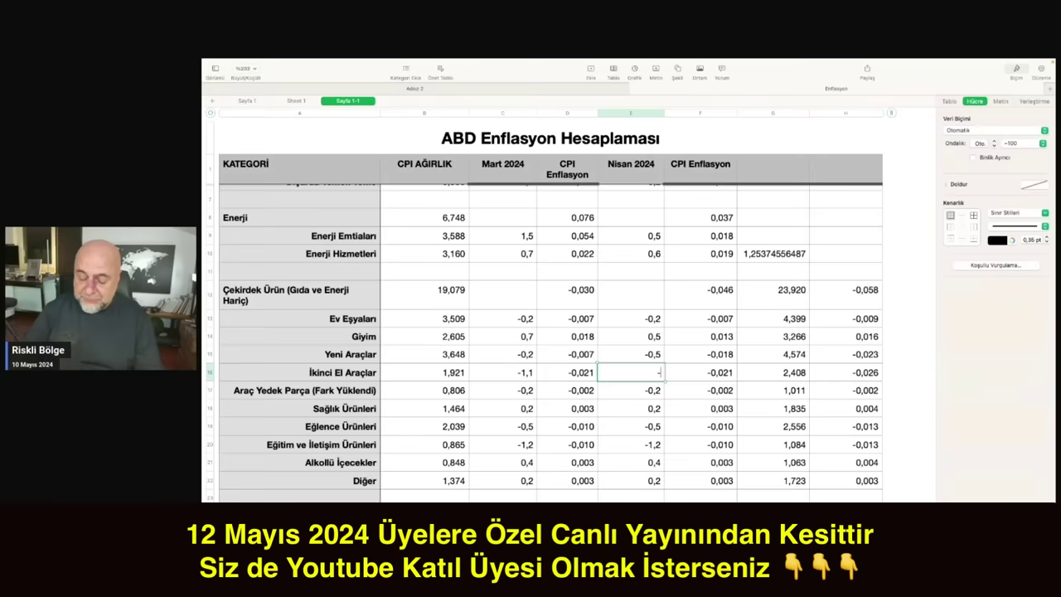
pyautogui.write('1,5')
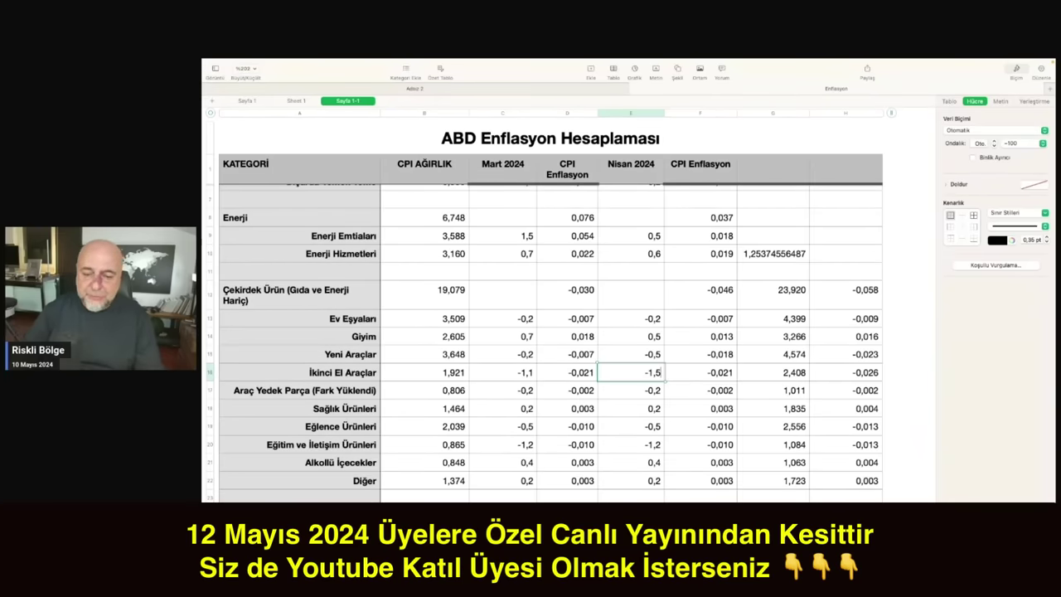
pyautogui.press('Return')
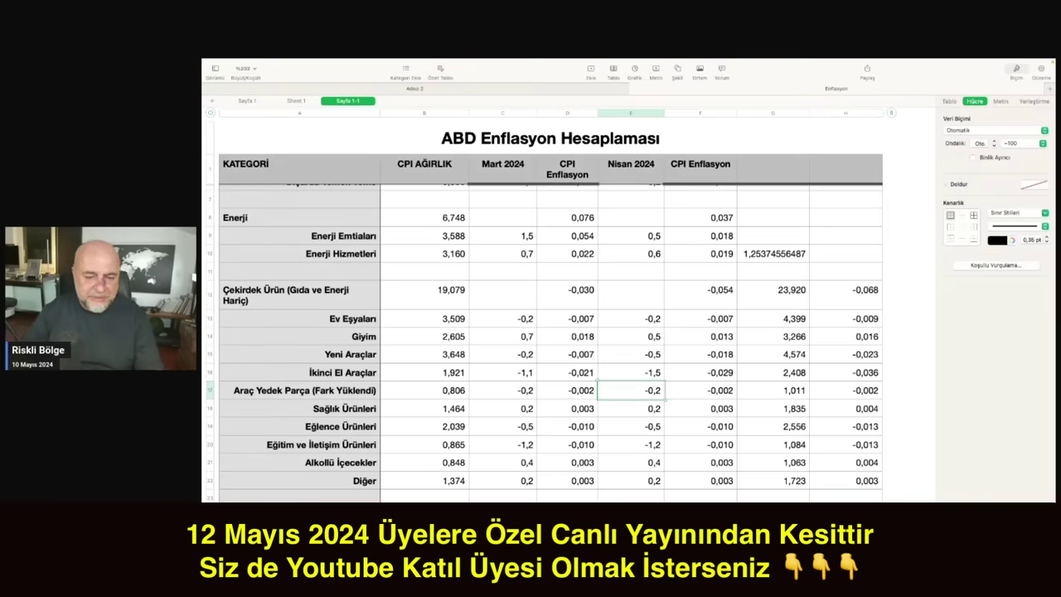
# Review the core goods rows from Sağlık Ürünleri to Diğer, their CPI weights, and the headline inflation figures.
pyautogui.click(631, 407)
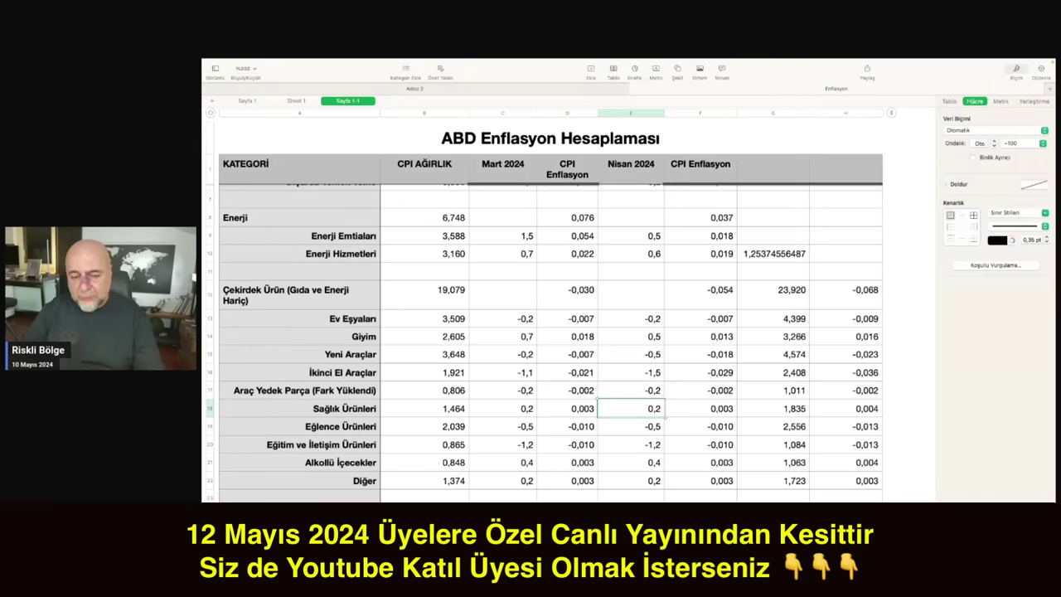
pyautogui.click(630, 426)
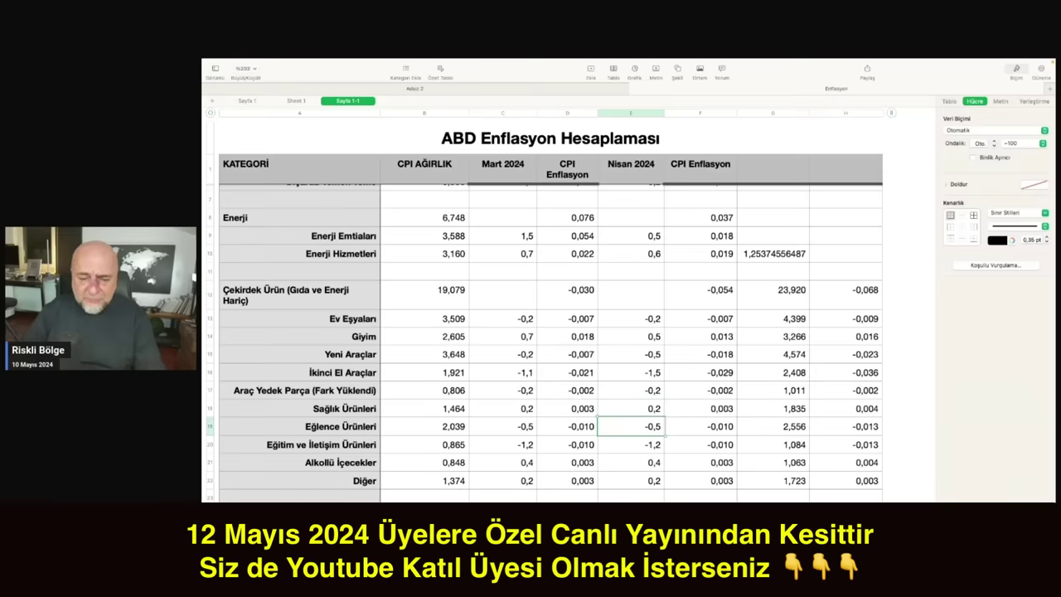
pyautogui.click(631, 445)
pyautogui.click(630, 462)
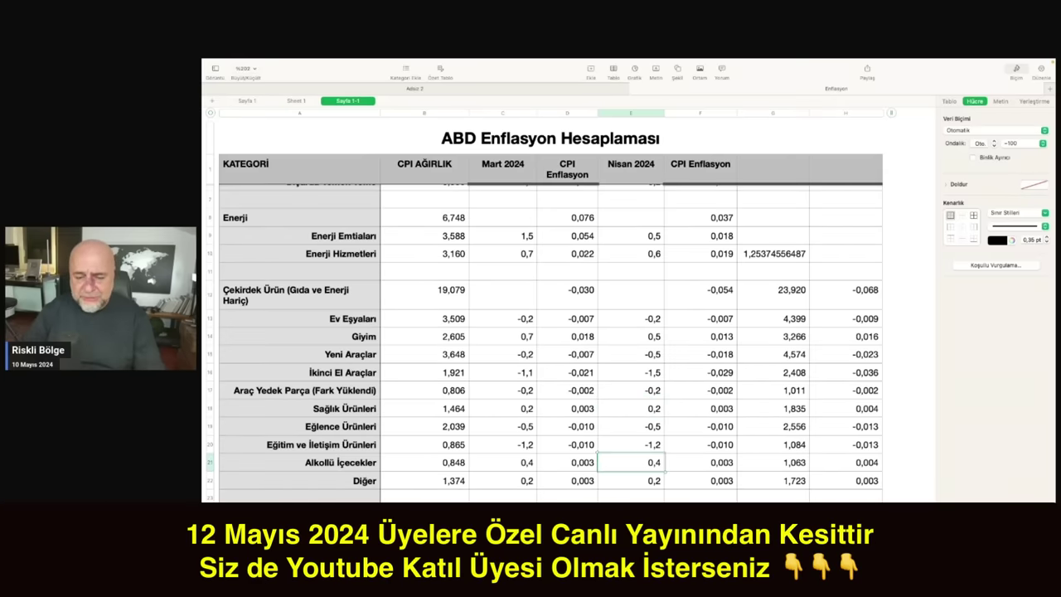
pyautogui.click(631, 481)
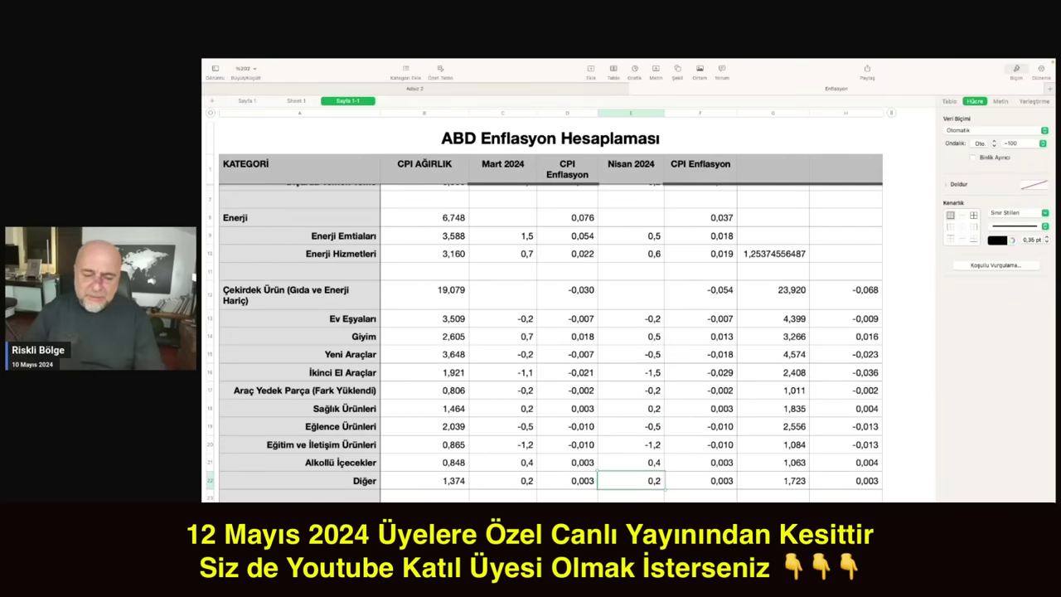
pyautogui.click(502, 481)
pyautogui.click(424, 481)
pyautogui.press('Up')
pyautogui.press('Up')
pyautogui.press('Up')
pyautogui.press('Up')
pyautogui.press('Up')
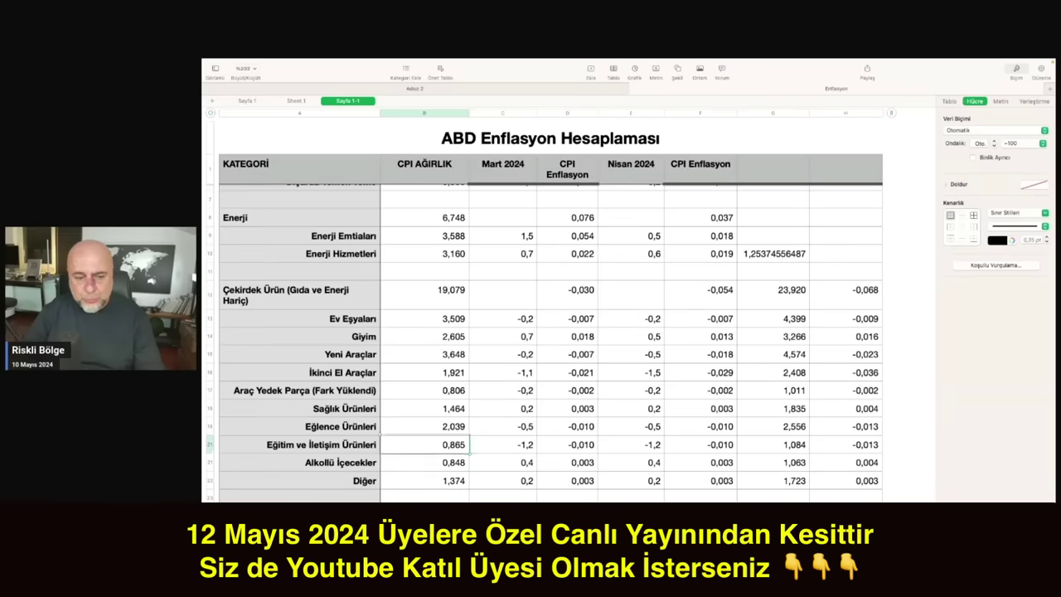
pyautogui.press('Down')
pyautogui.press('Down')
pyautogui.press('Down')
pyautogui.press('Down')
pyautogui.press('Down')
pyautogui.press('Down')
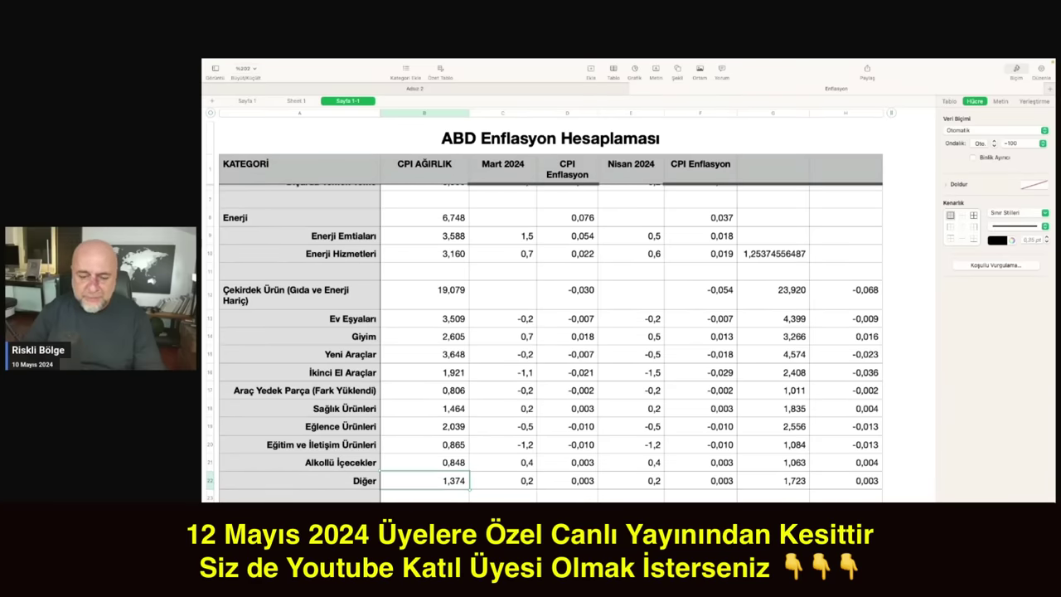
pyautogui.scroll(5, 678, 329)
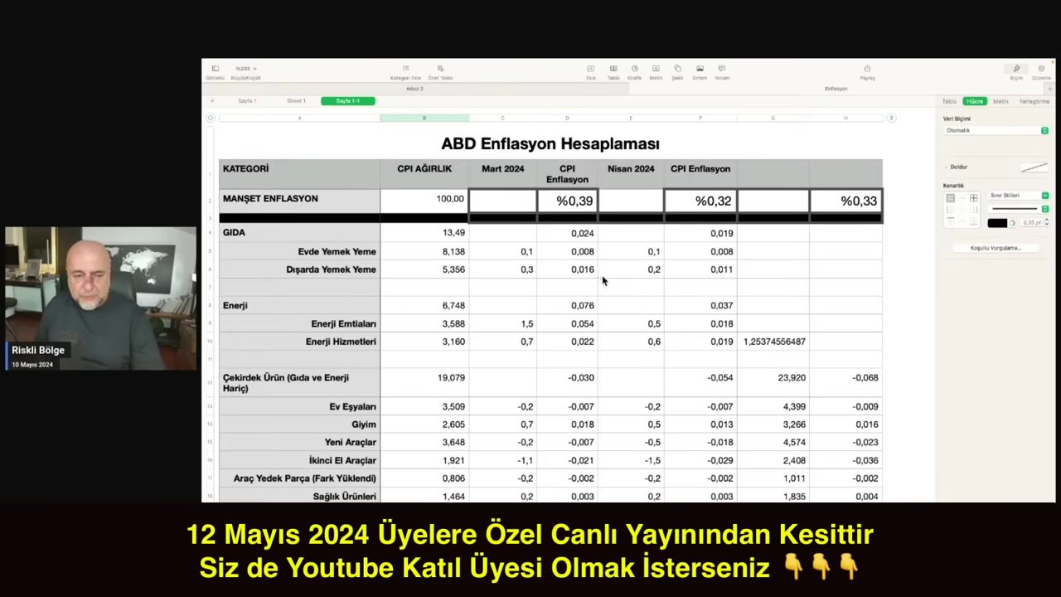
pyautogui.scroll(-2, 578, 426)
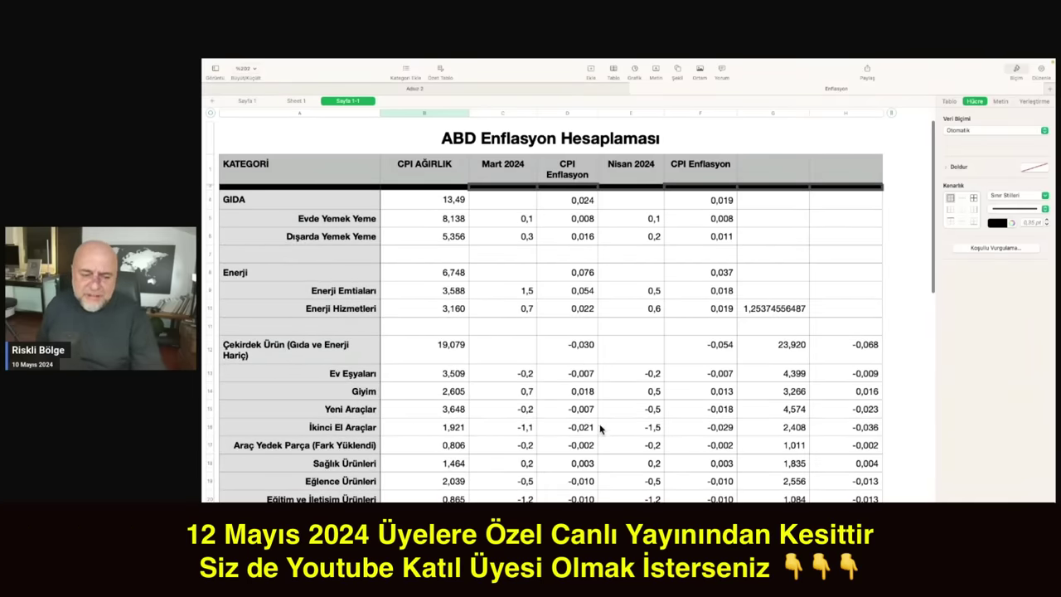
pyautogui.scroll(-1, 544, 417)
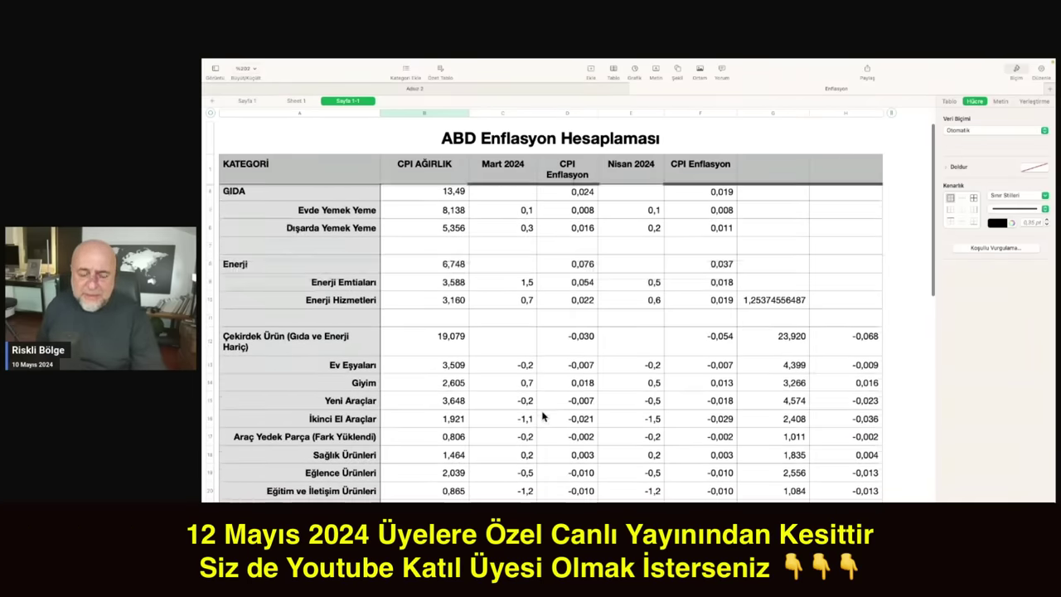
pyautogui.scroll(1, 546, 399)
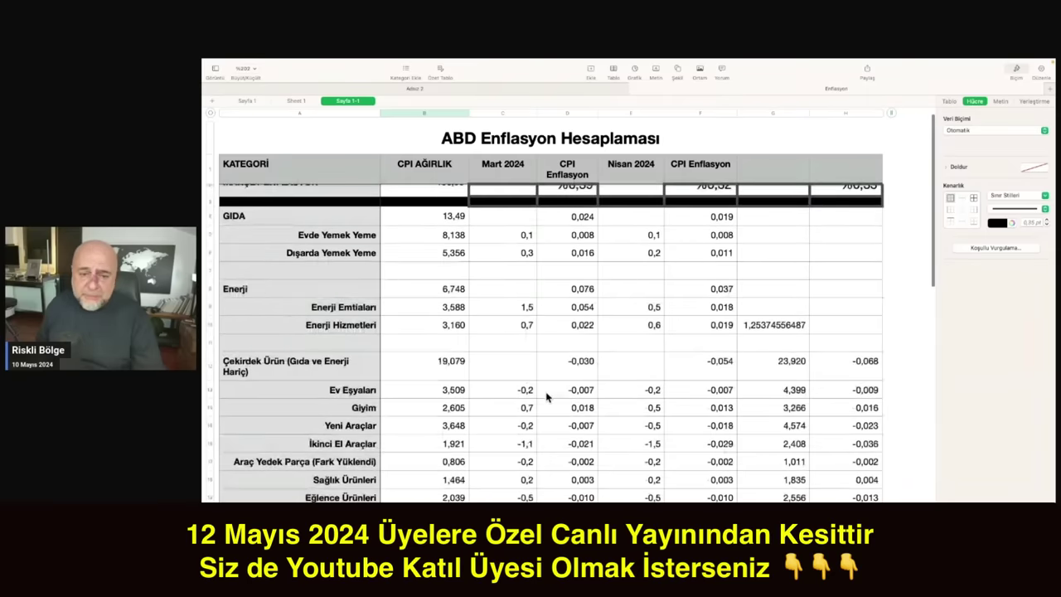
# Review the Nisan 2024 estimates and CPI contributions from headline inflation and food down through energy, core goods and core services.
pyautogui.scroll(1, 546, 397)
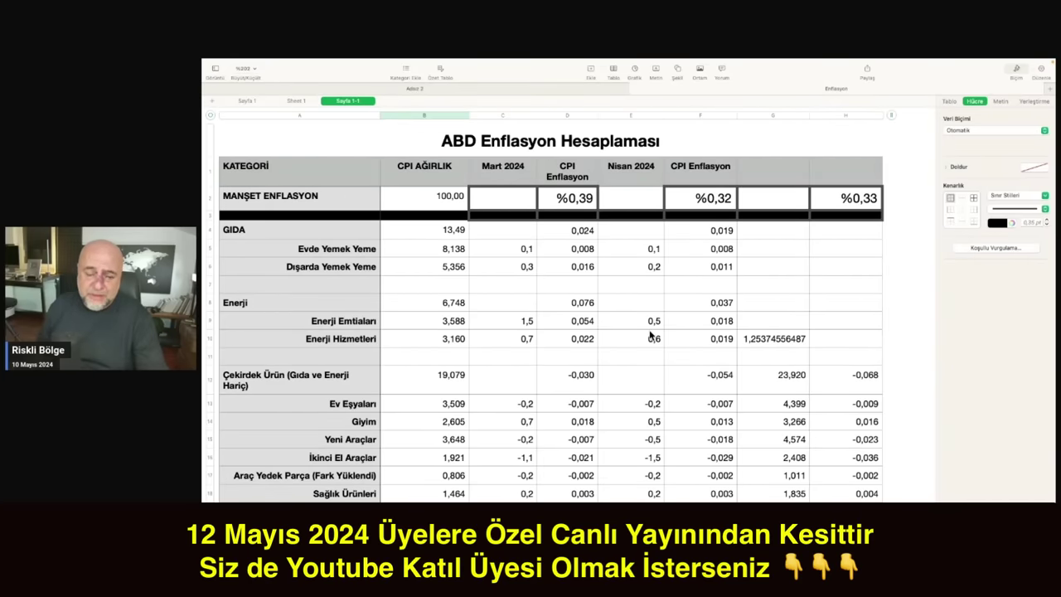
pyautogui.scroll(-1, 578, 345)
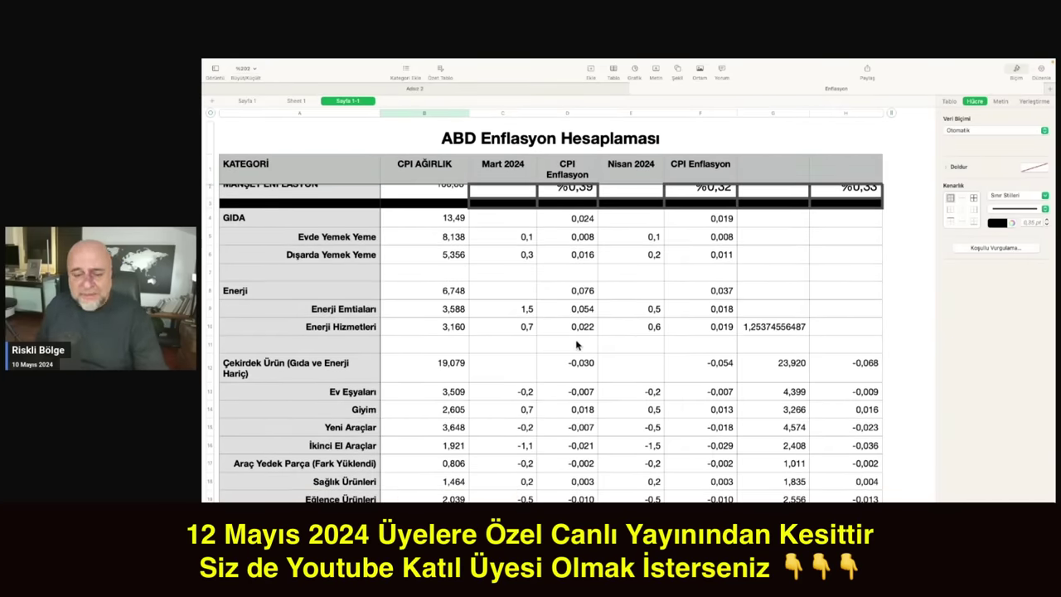
pyautogui.scroll(-2, 634, 343)
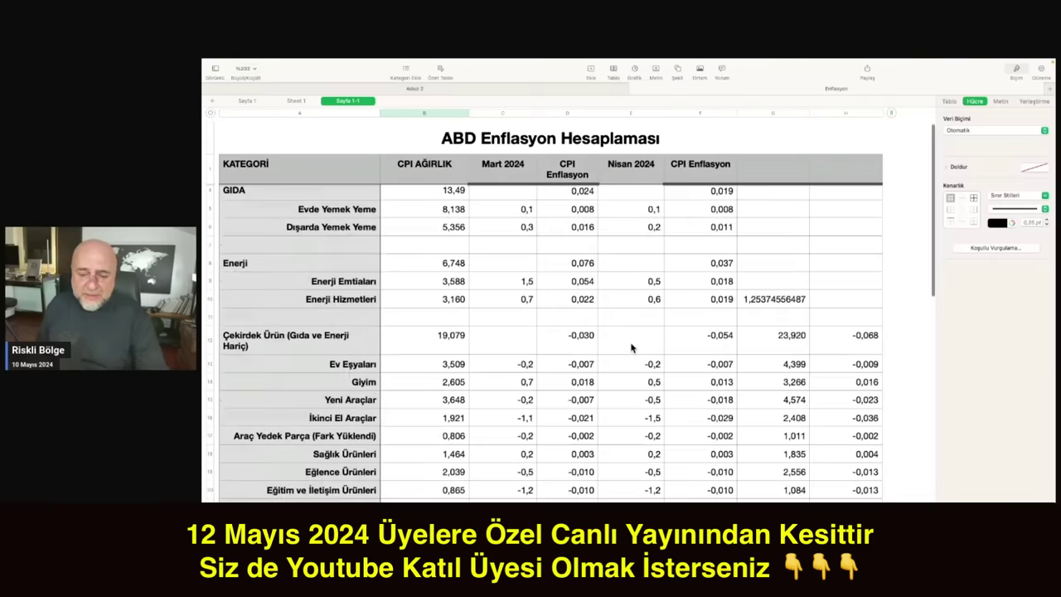
pyautogui.scroll(-3, 638, 357)
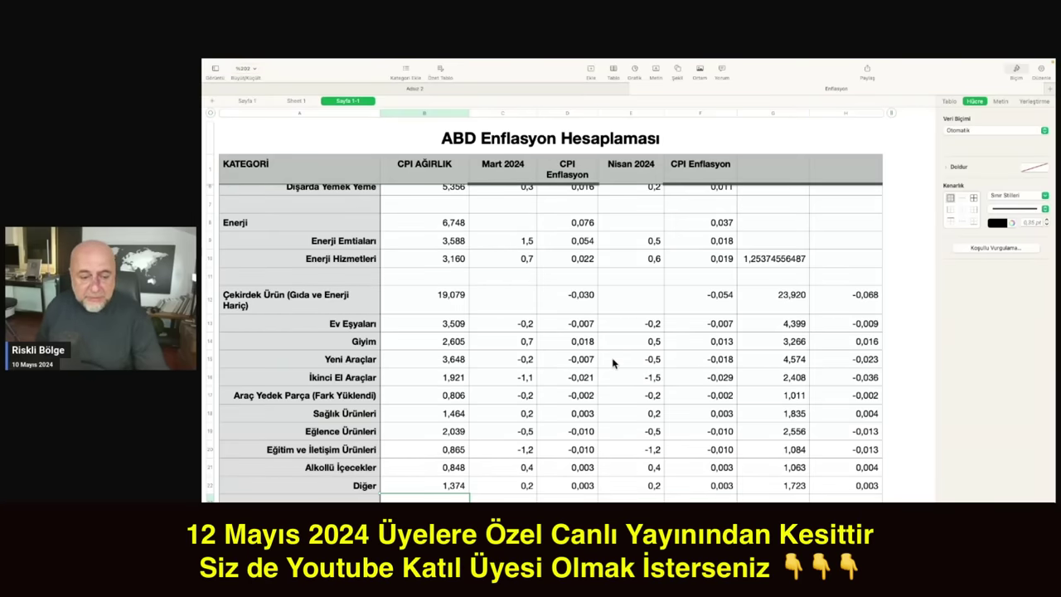
pyautogui.scroll(-1, 654, 348)
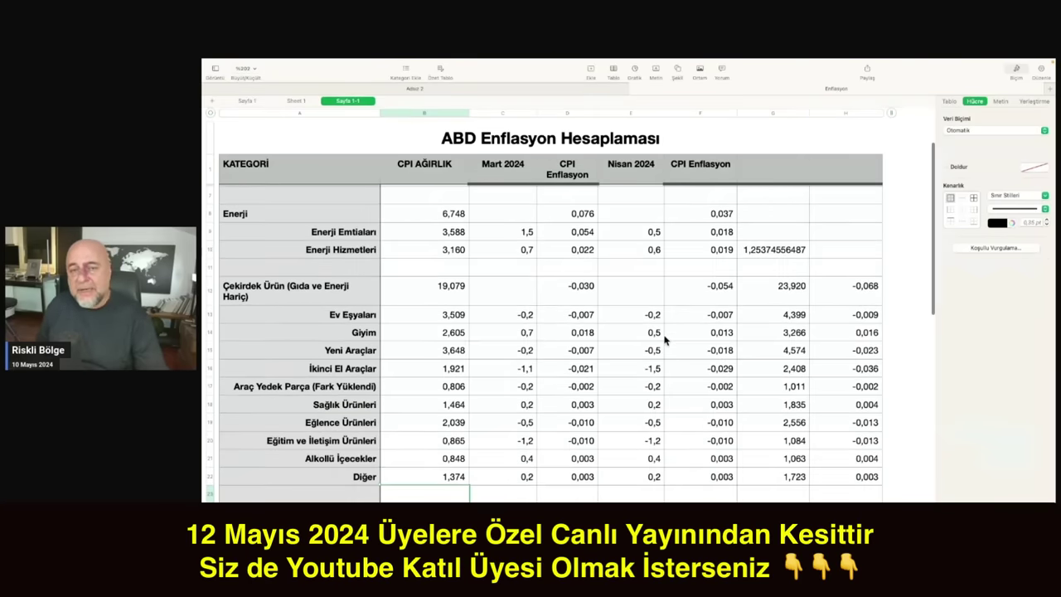
pyautogui.scroll(5, 646, 332)
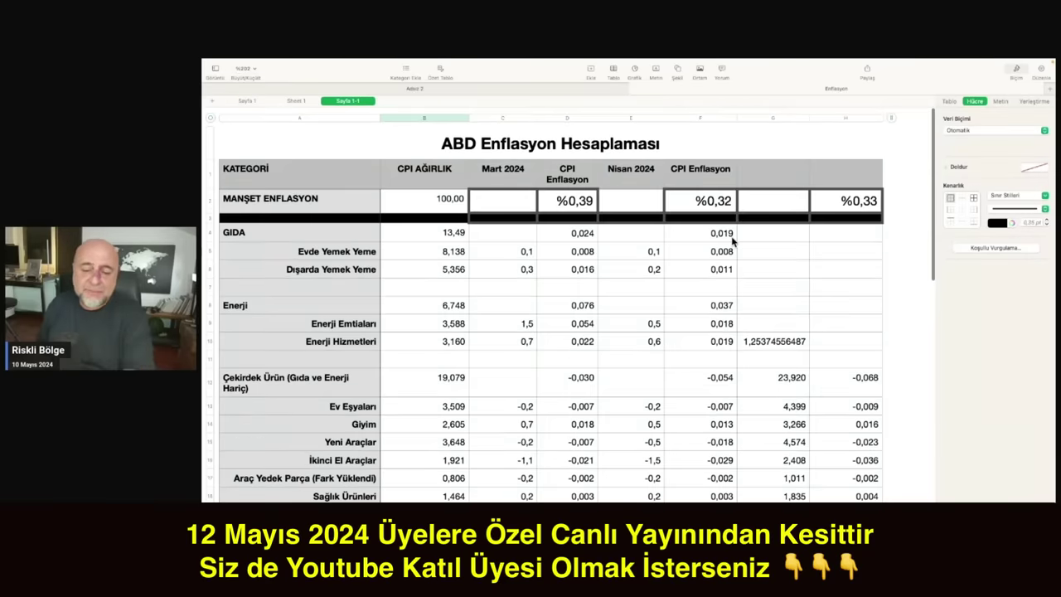
pyautogui.scroll(-3, 617, 322)
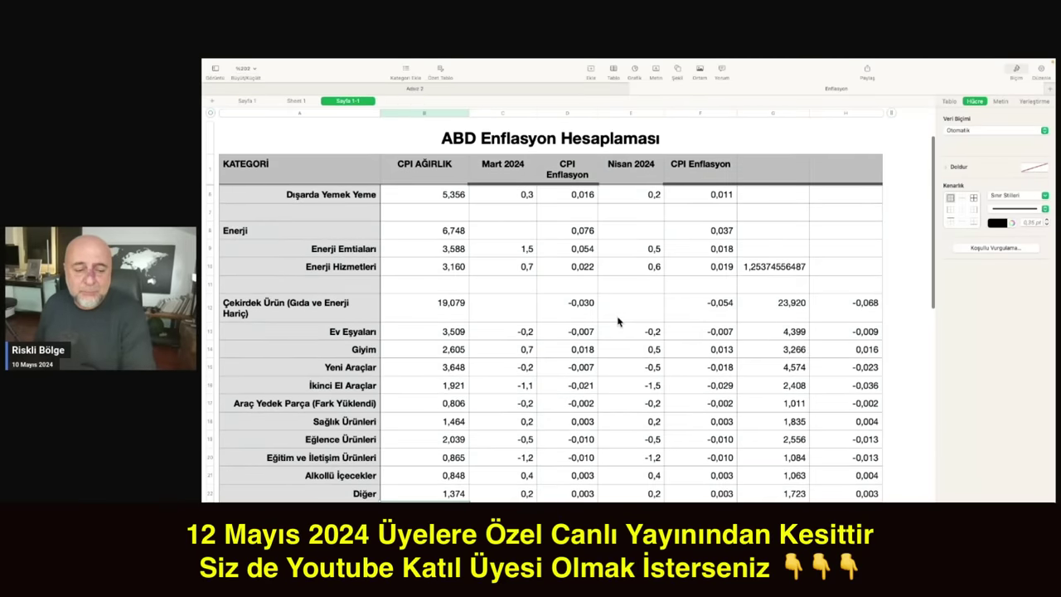
pyautogui.scroll(-5, 617, 322)
pyautogui.scroll(-3, 618, 322)
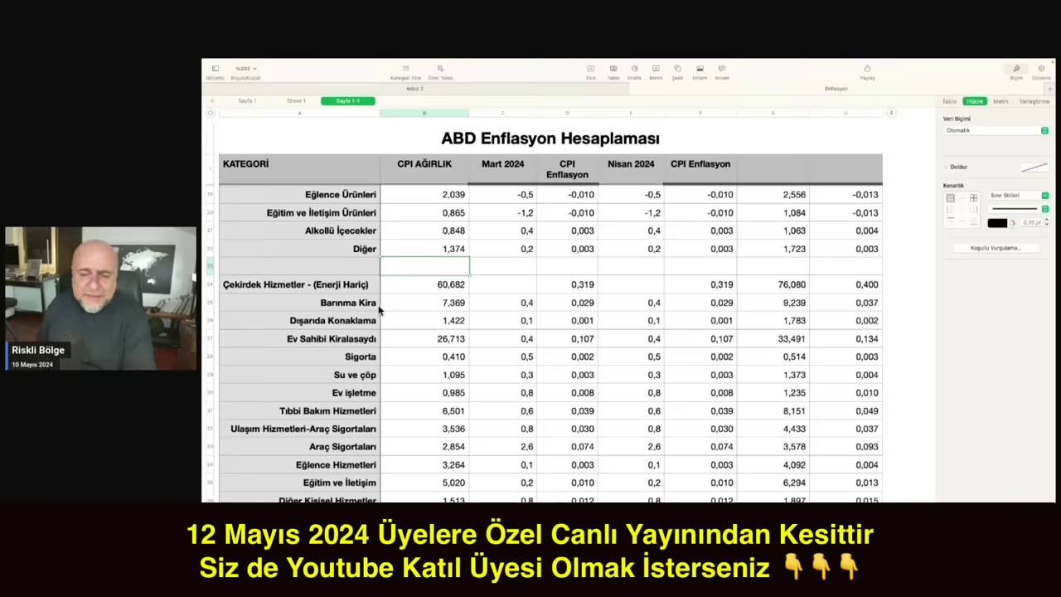
pyautogui.scroll(-1, 379, 309)
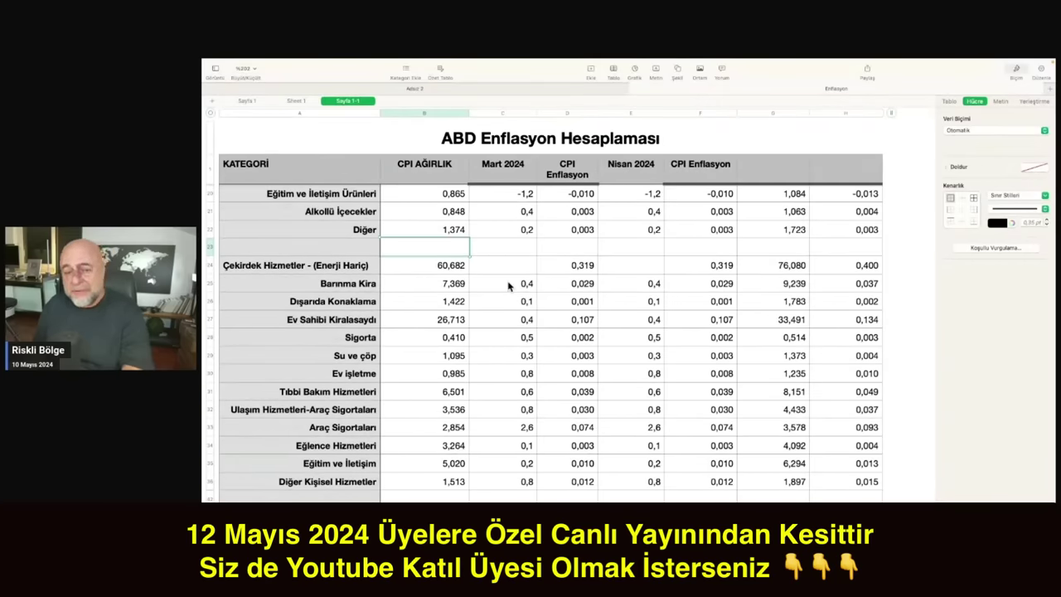
# Switch to Safari, examine MacroMicro's US Rent CPI vs. New Tenant & Zillow Rent Index chart, and return to the Numbers table.
pyautogui.press('super+Tab')
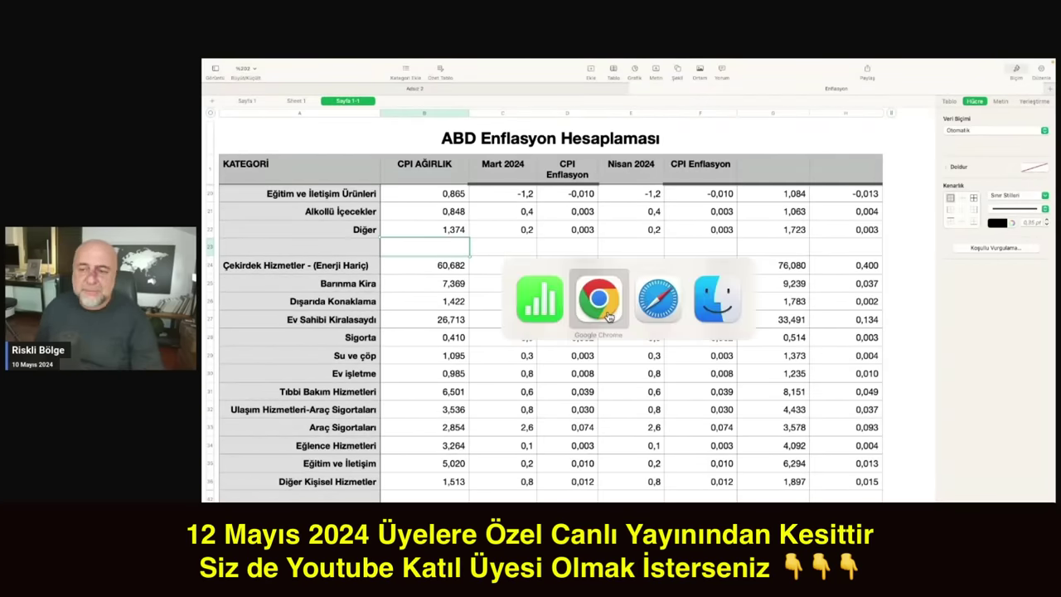
pyautogui.press('super+Tab')
pyautogui.press('super+Tab')
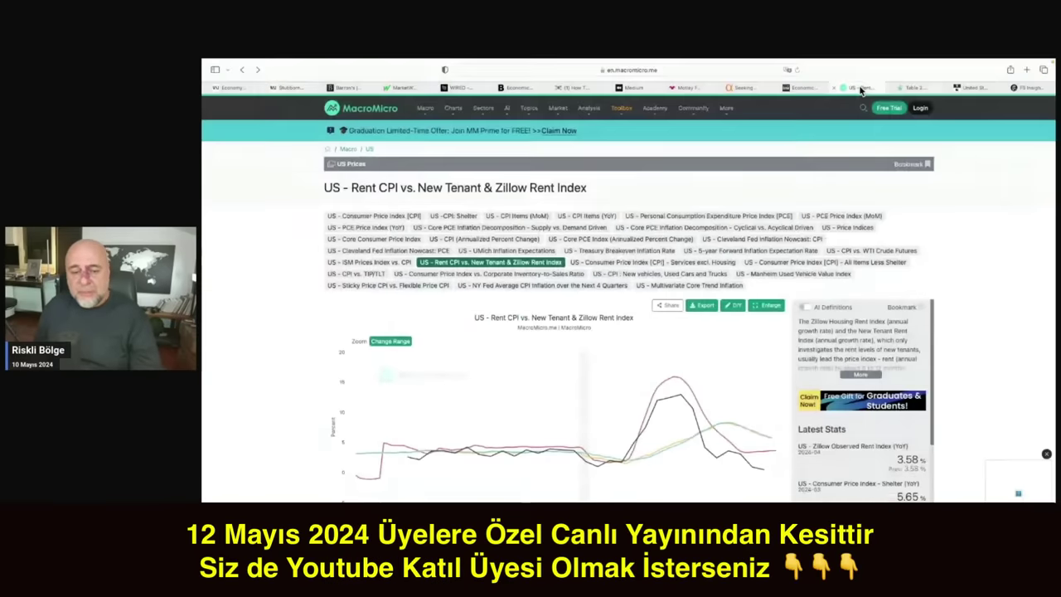
pyautogui.scroll(-5, 571, 315)
pyautogui.scroll(1, 572, 315)
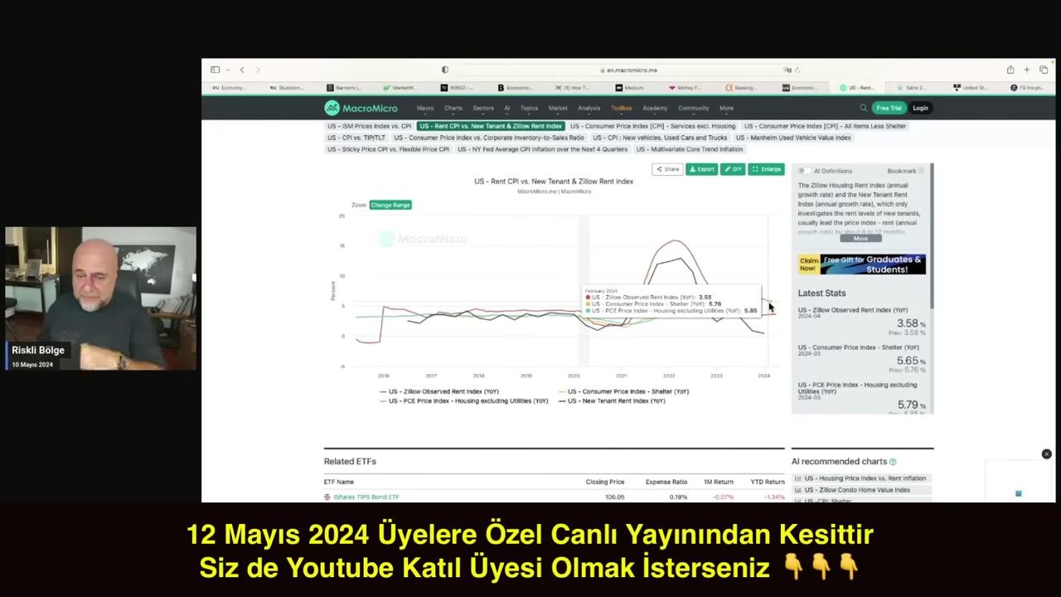
pyautogui.press('super+Tab')
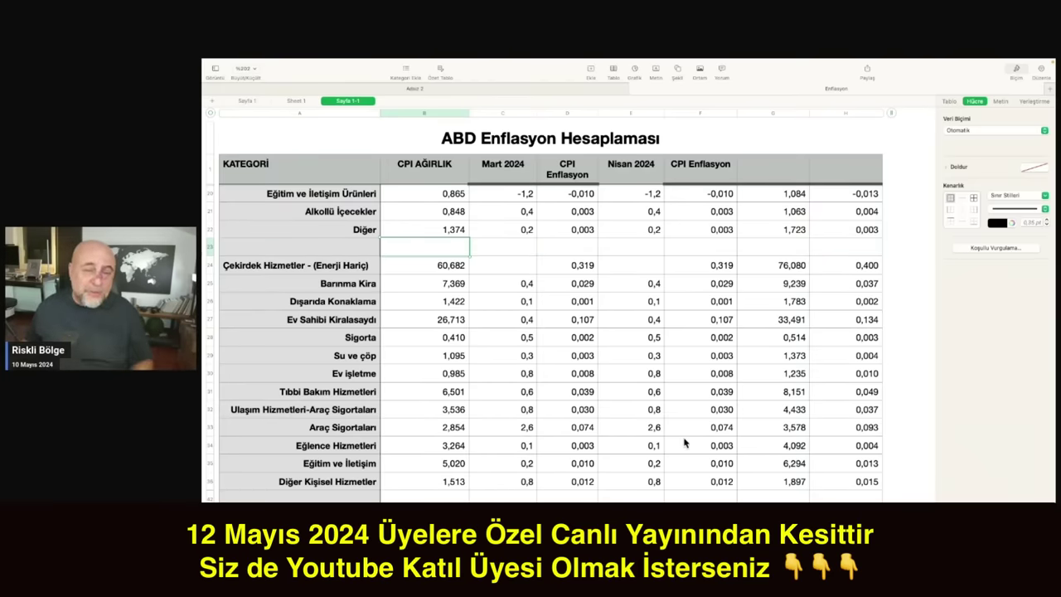
# For the Araç Sigortaları estimate, look up the motor vehicle insurance row in the BLS Table 2 page in Safari.
pyautogui.click(656, 427)
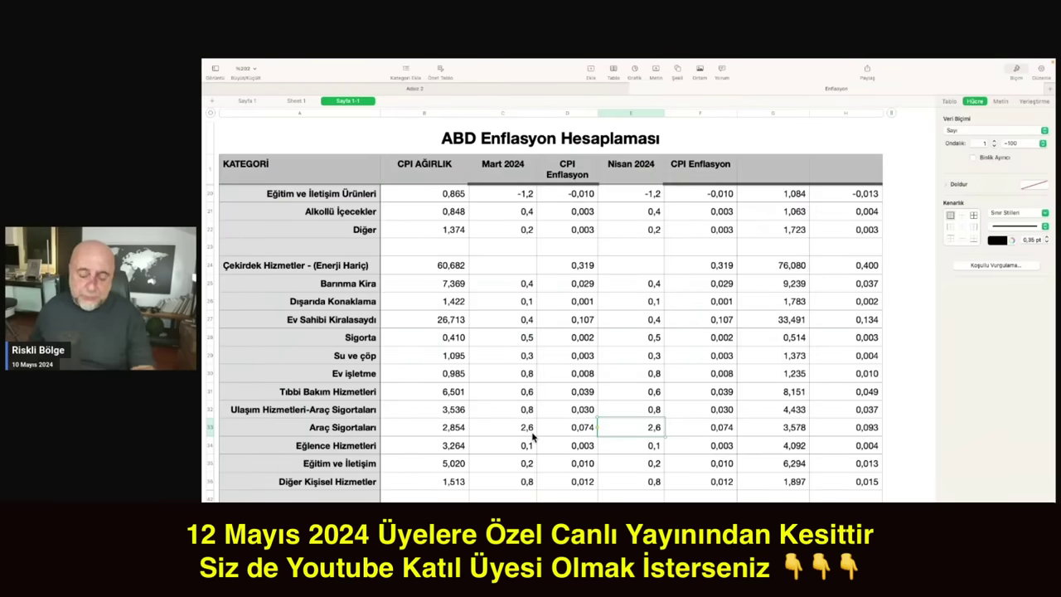
pyautogui.press('super+Tab')
pyautogui.press('super+Tab')
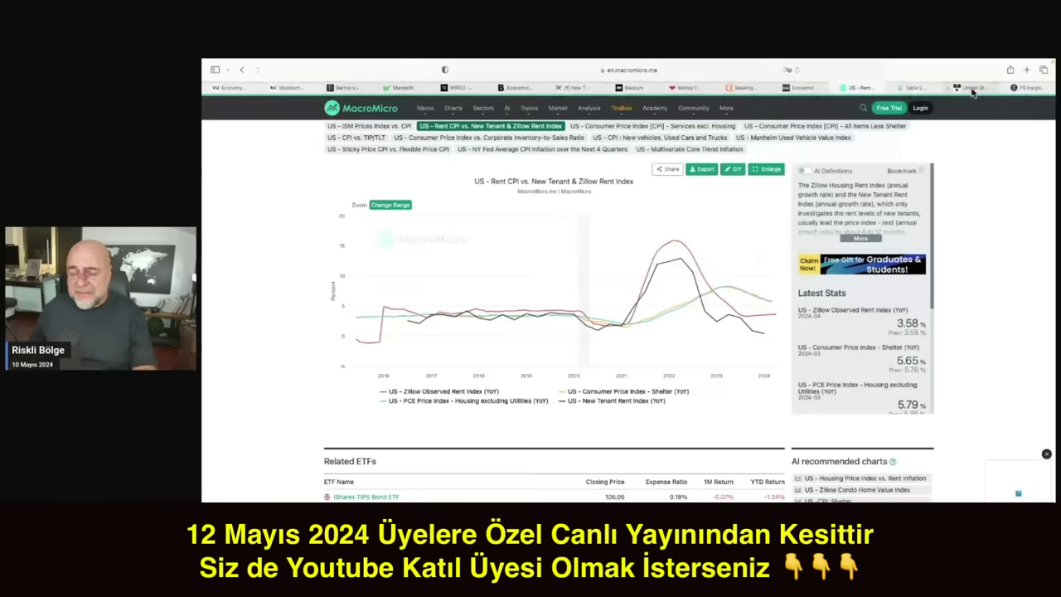
pyautogui.click(920, 90)
pyautogui.scroll(-15, 307, 389)
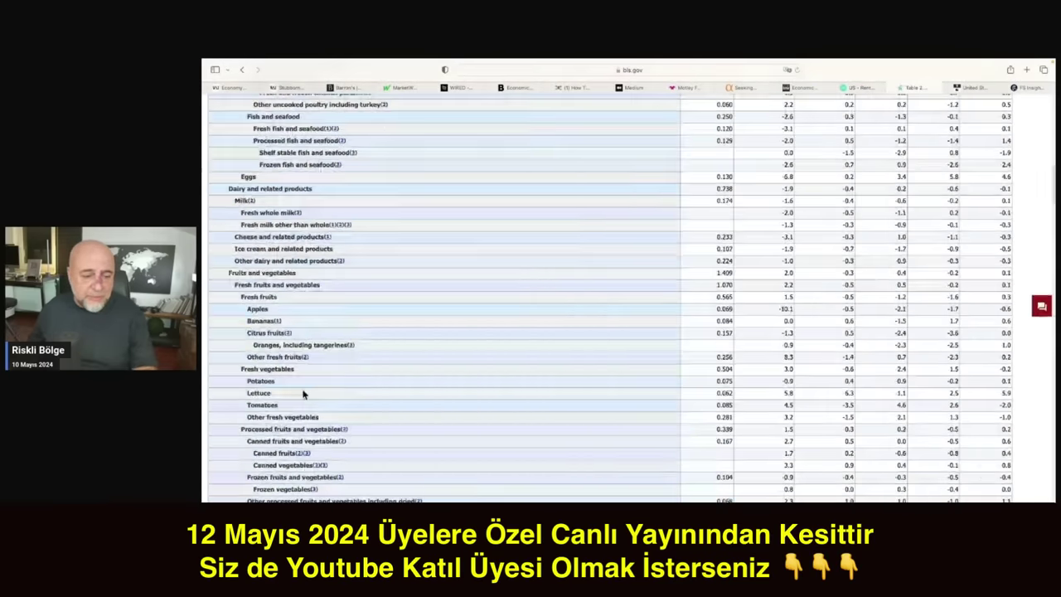
pyautogui.scroll(-10, 307, 393)
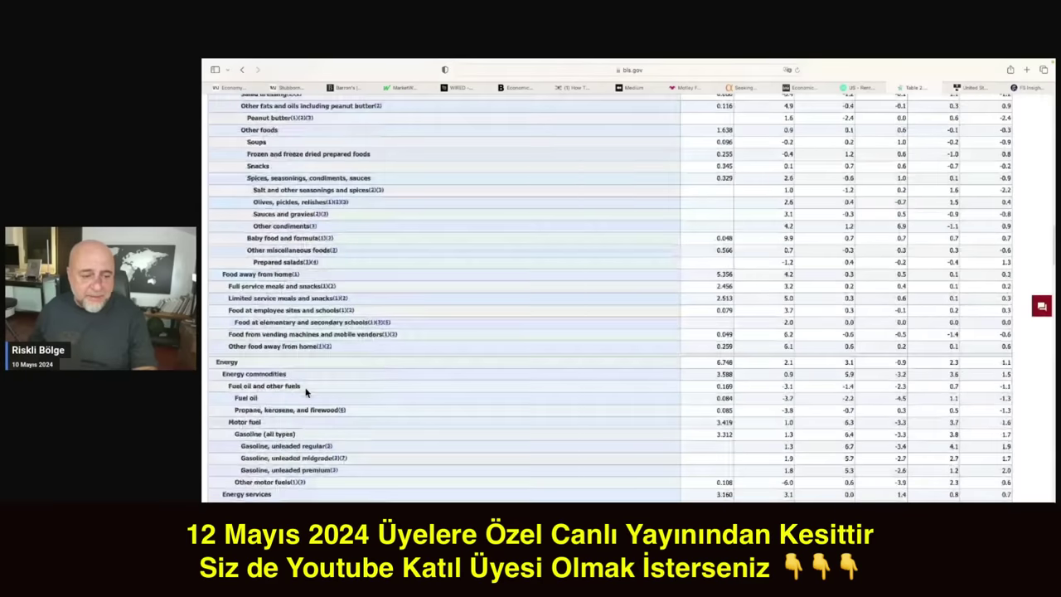
pyautogui.scroll(-20, 305, 391)
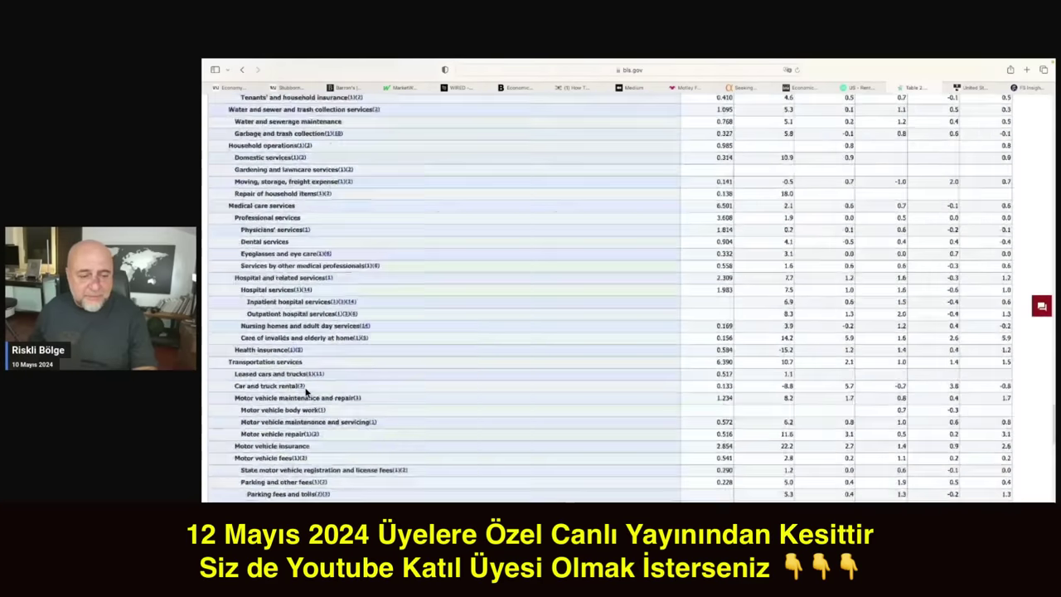
pyautogui.scroll(-2, 306, 391)
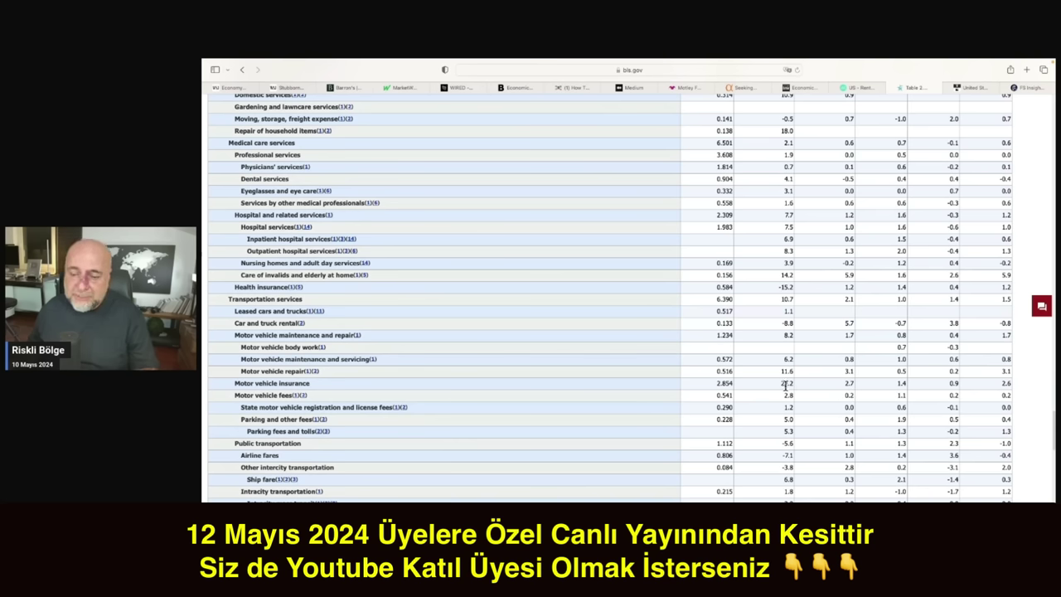
# Examine the BLS table's food, apparel, vehicle and other goods rows, ending at the shelter and household services changes.
pyautogui.scroll(5, 786, 385)
pyautogui.scroll(20, 786, 385)
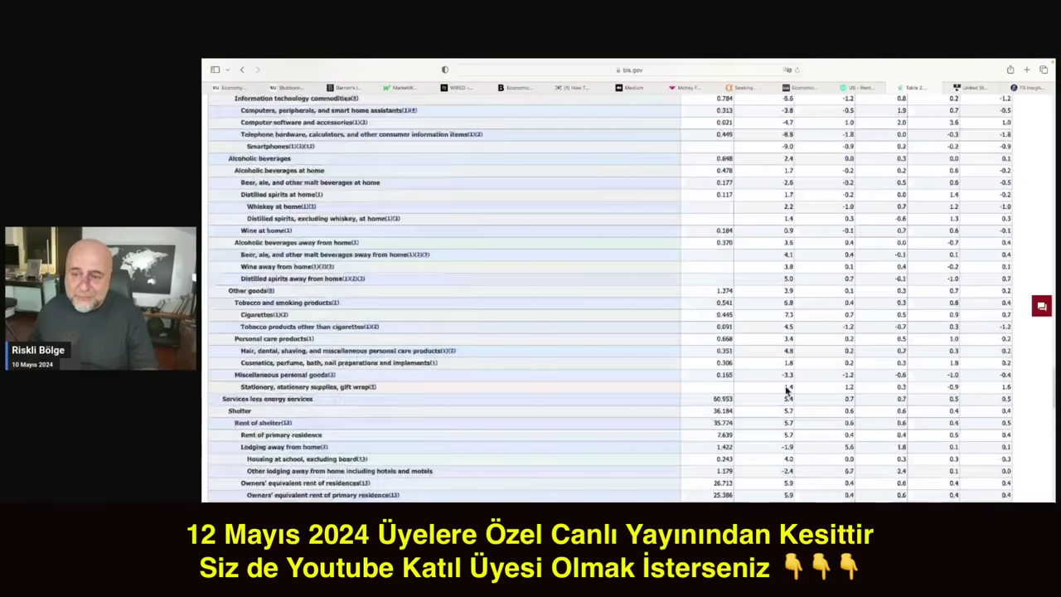
pyautogui.scroll(10, 777, 122)
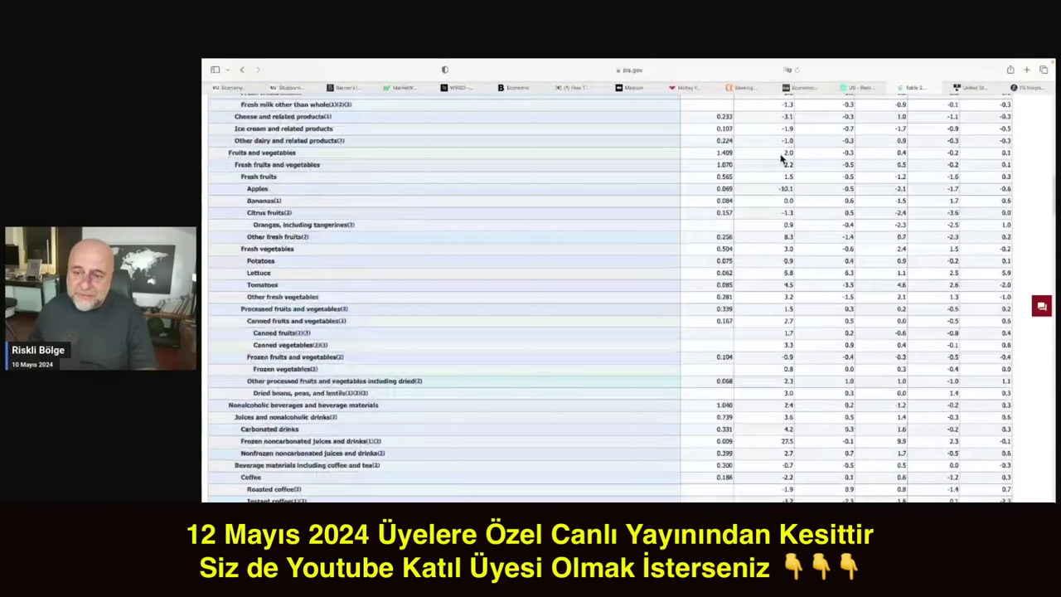
pyautogui.scroll(-8, 781, 266)
pyautogui.scroll(-7, 782, 265)
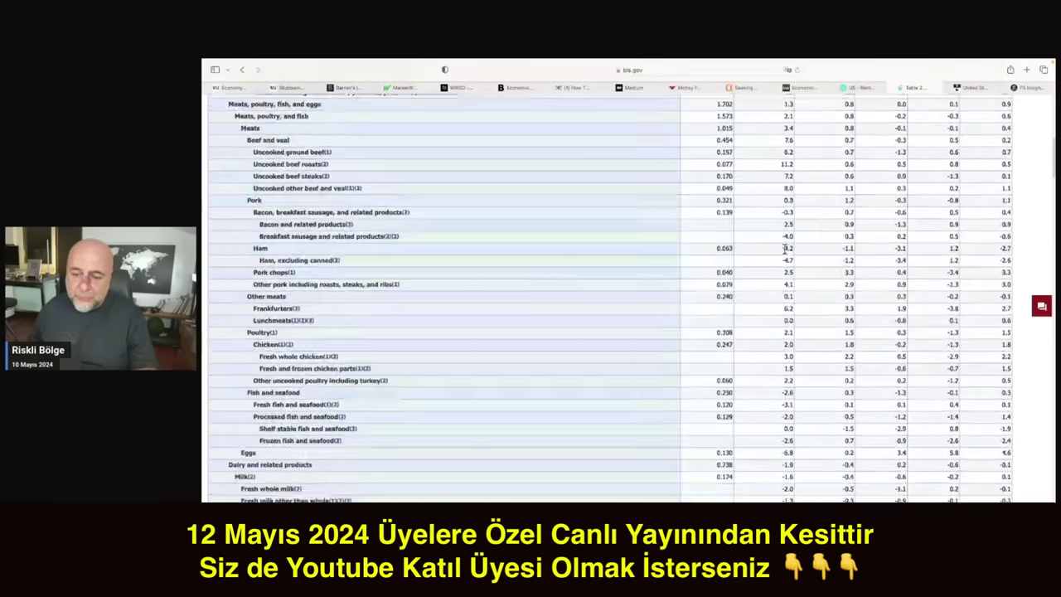
pyautogui.scroll(-1, 785, 252)
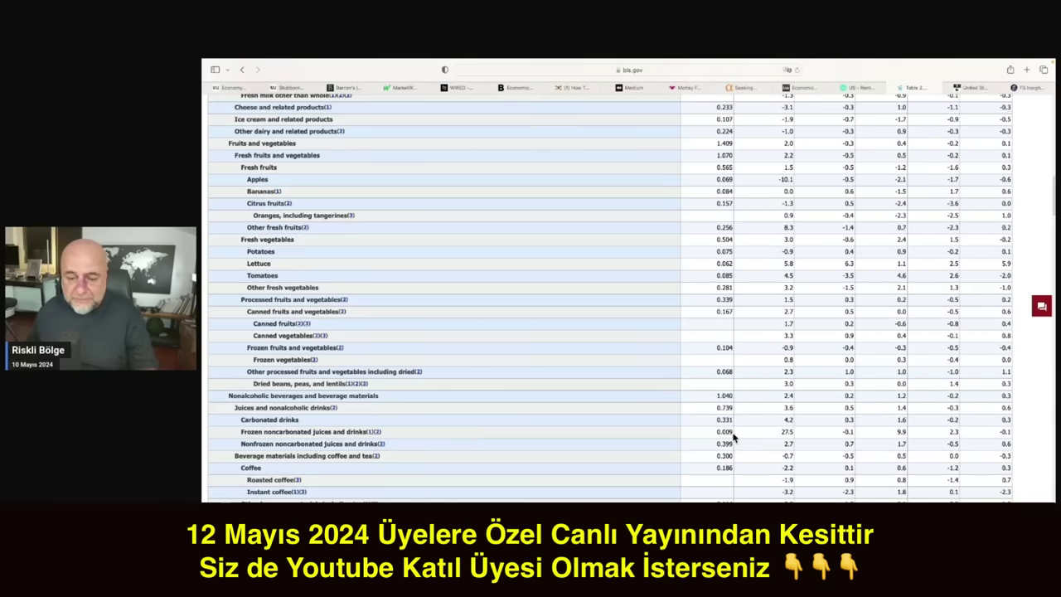
pyautogui.scroll(-15, 749, 437)
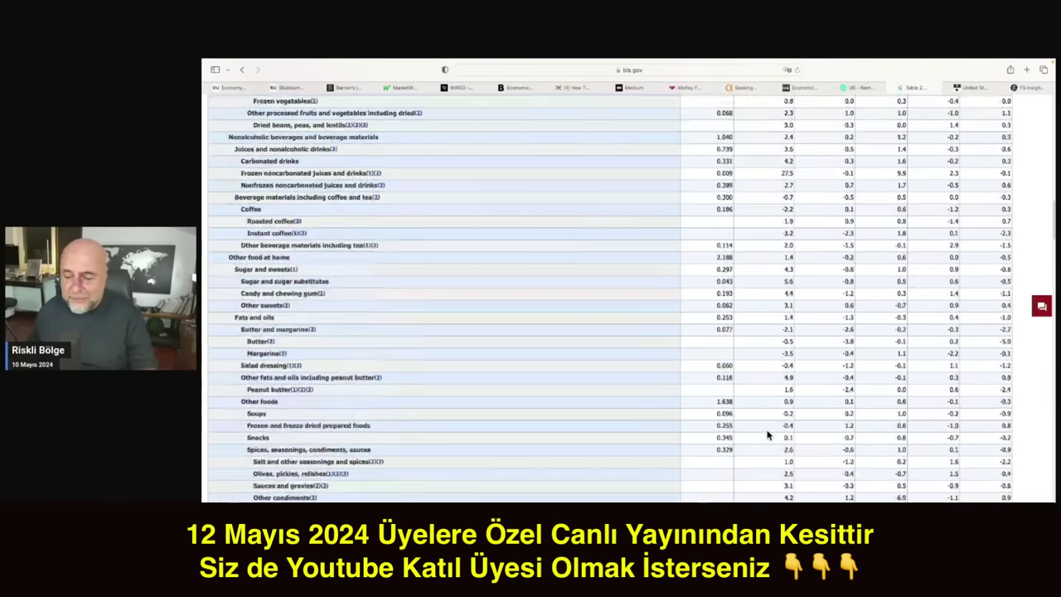
pyautogui.scroll(-15, 769, 433)
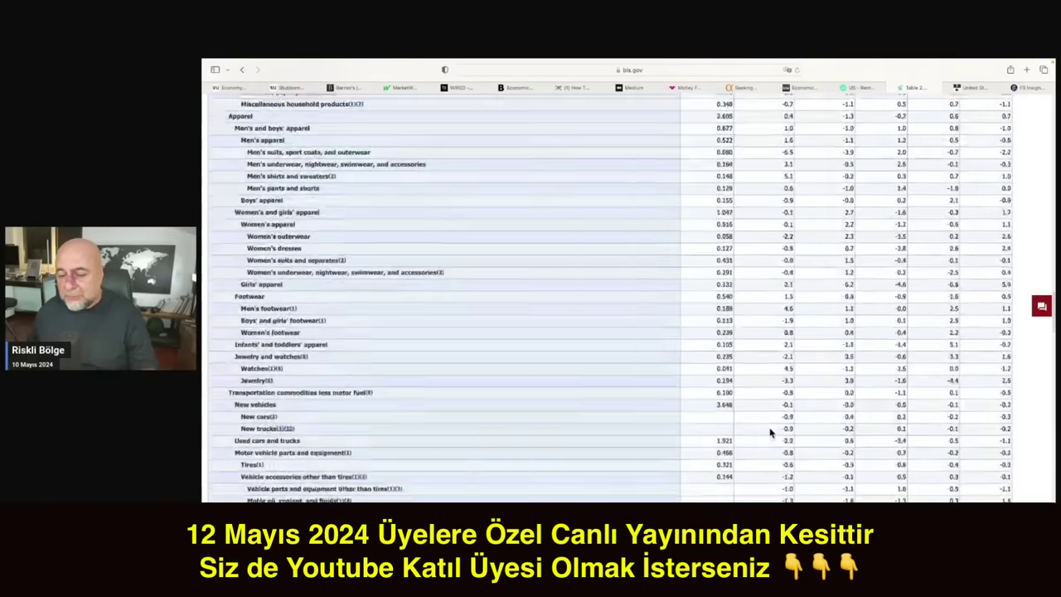
pyautogui.scroll(-15, 769, 433)
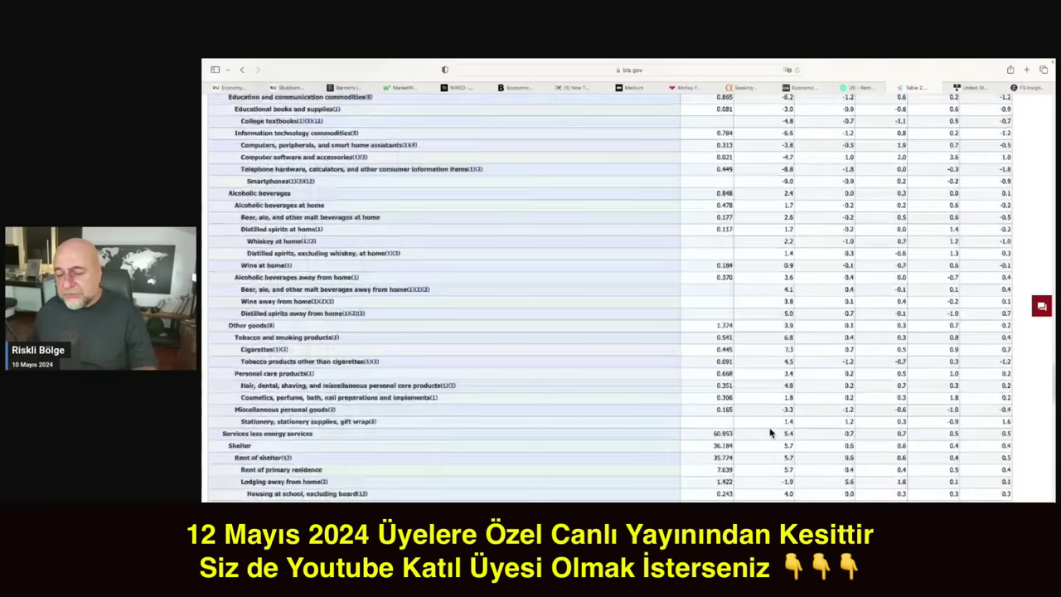
pyautogui.scroll(-1, 769, 432)
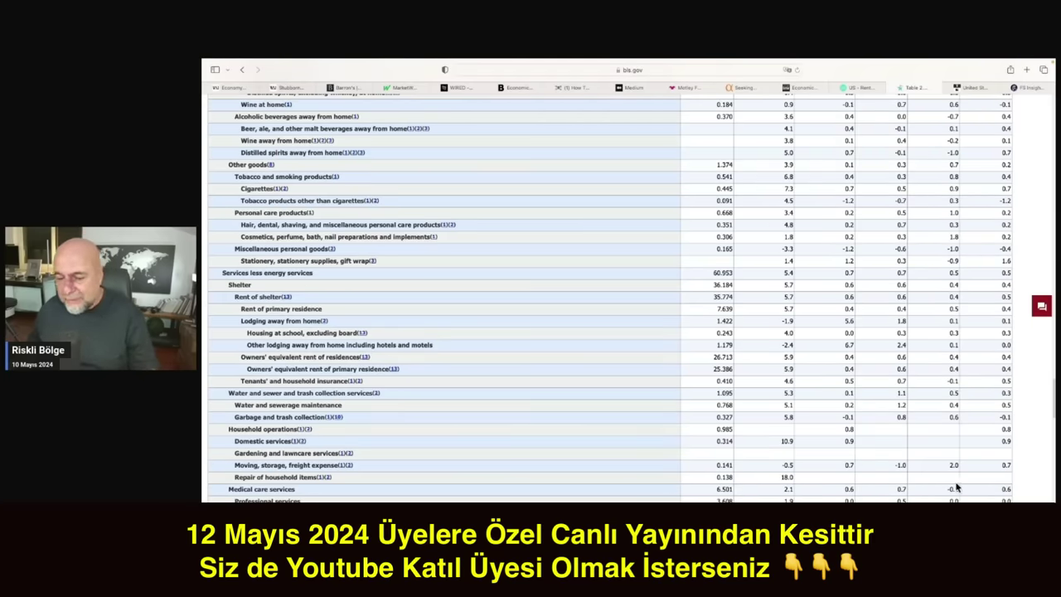
# Return to the Numbers table and set the Nisan 2024 value for Araç Sigortaları under core services to 2.
pyautogui.press('super+Tab')
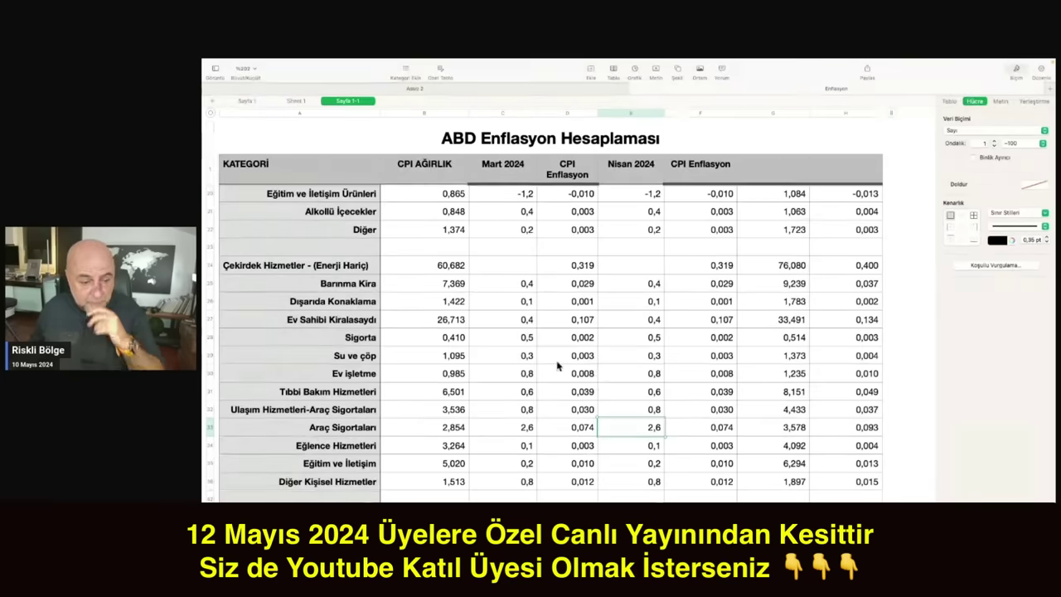
pyautogui.click(650, 449)
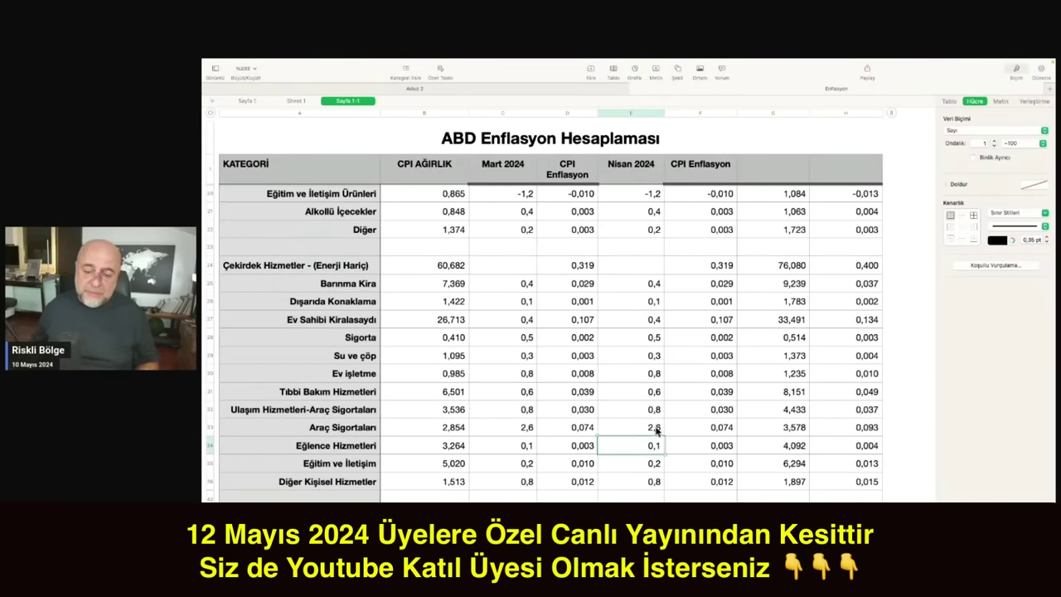
pyautogui.click(656, 429)
pyautogui.write('2')
pyautogui.press('Return')
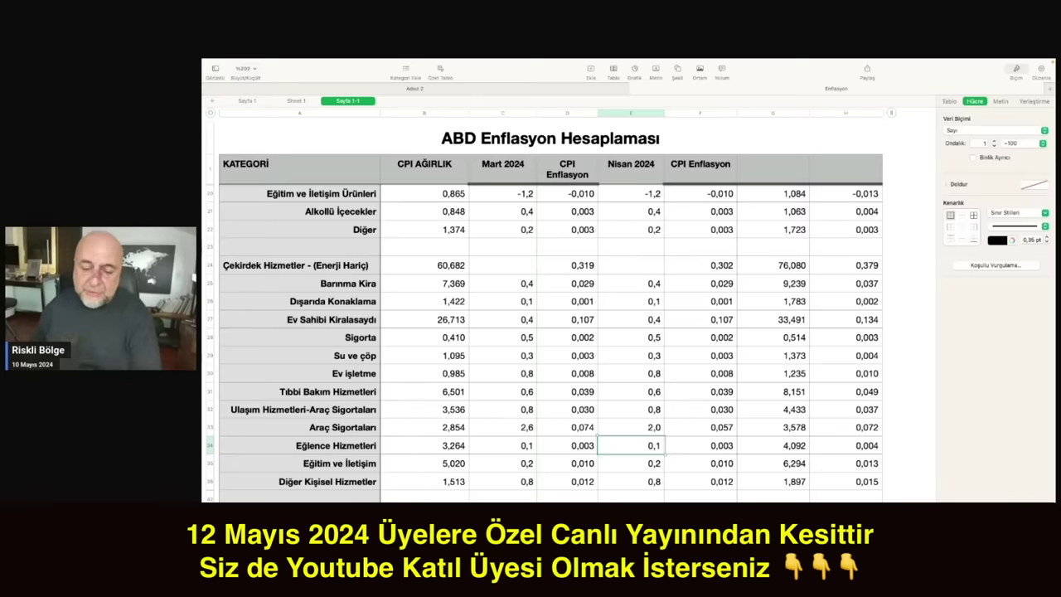
# Check the headline inflation estimate against the April CPI and core CPI forecasts on the Investing.com economic calendar in Safari.
pyautogui.scroll(10, 583, 427)
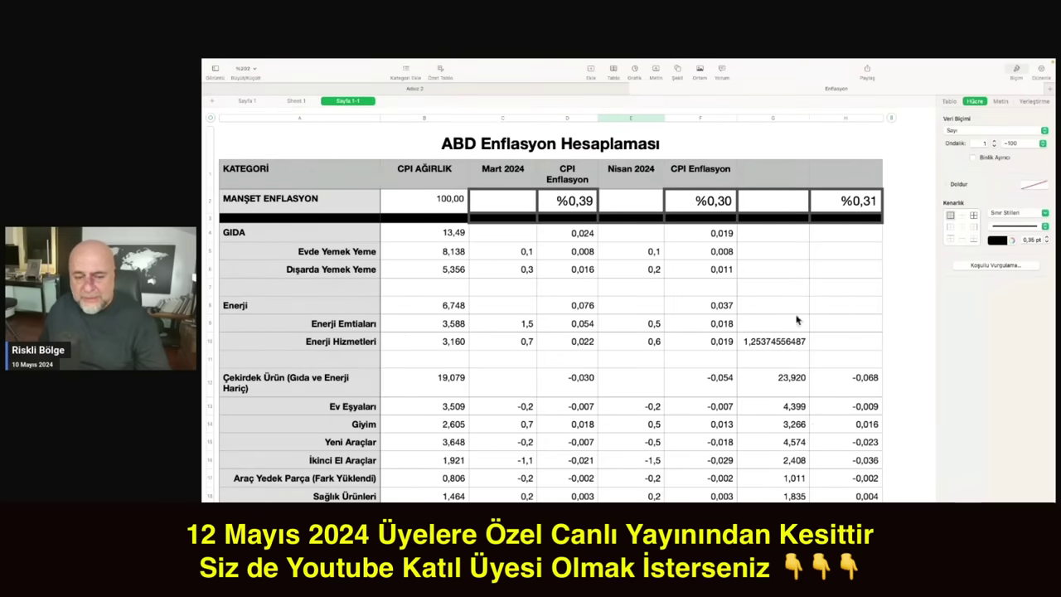
pyautogui.scroll(-2, 511, 453)
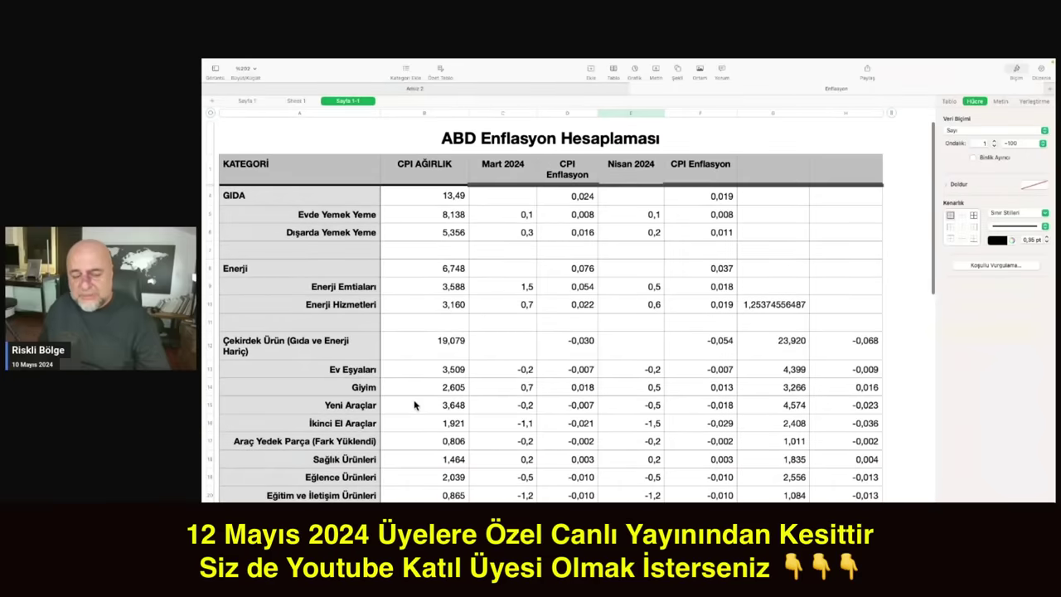
pyautogui.scroll(-3, 415, 405)
pyautogui.scroll(-8, 412, 407)
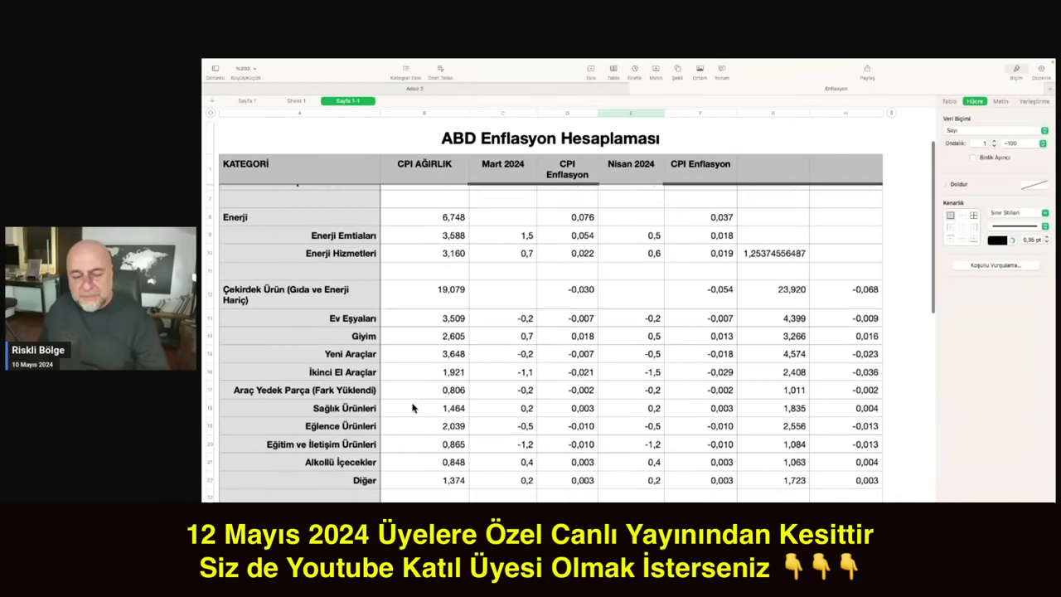
pyautogui.scroll(13, 412, 406)
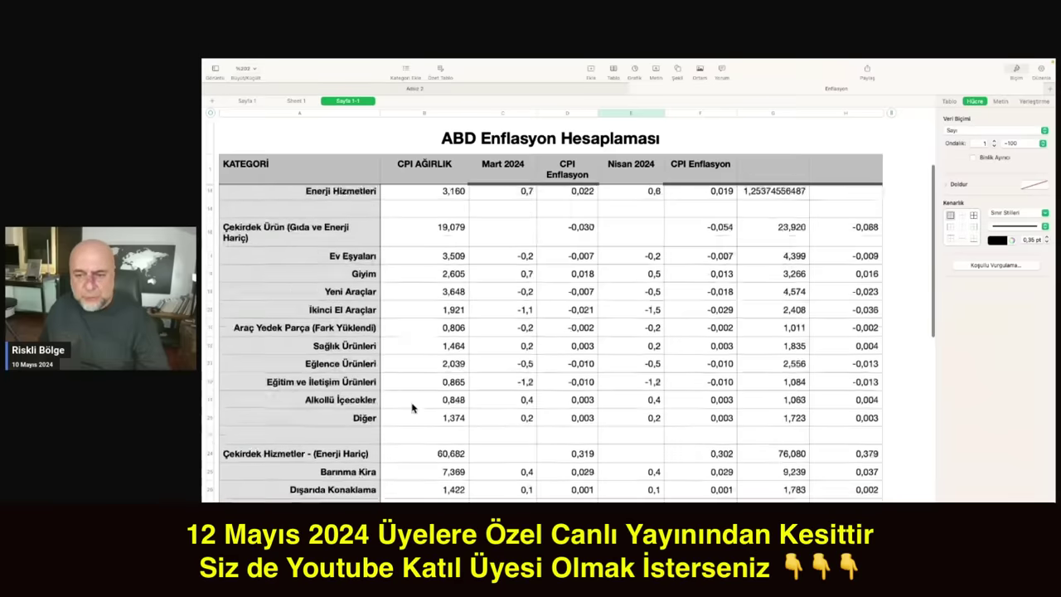
pyautogui.press('super+Tab')
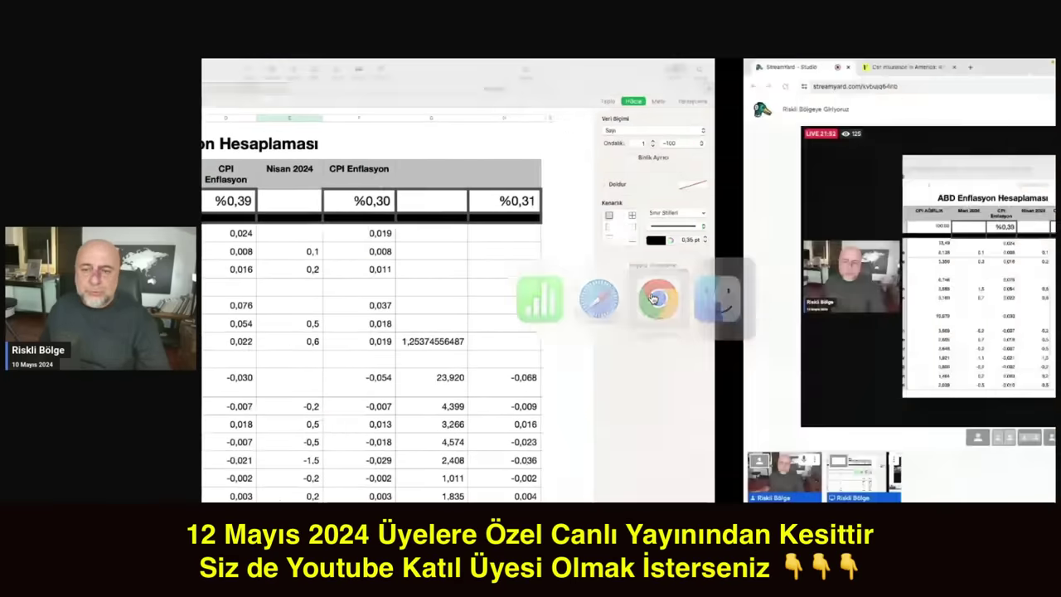
pyautogui.press('super+Tab')
pyautogui.press('Tab')
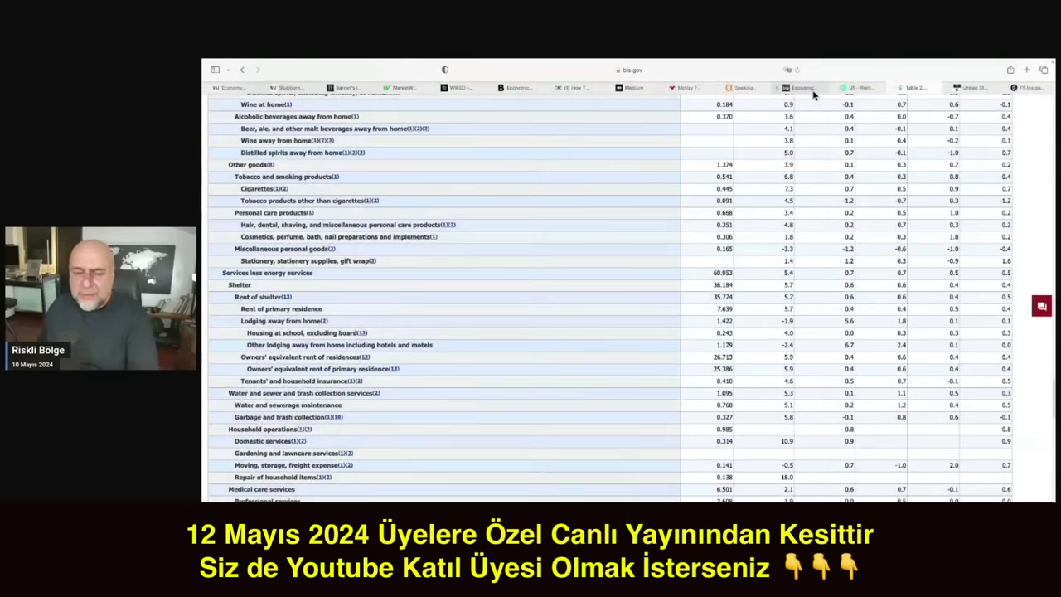
pyautogui.click(813, 93)
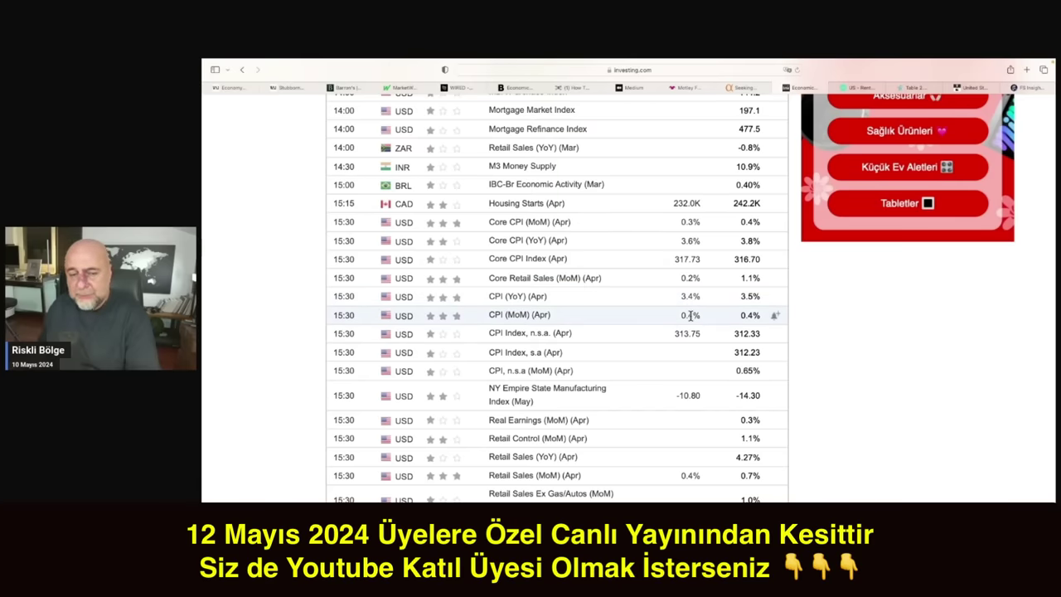
# Switch to the StreamYard studio in Chrome to view the live stream comments.
pyautogui.press('super+Tab')
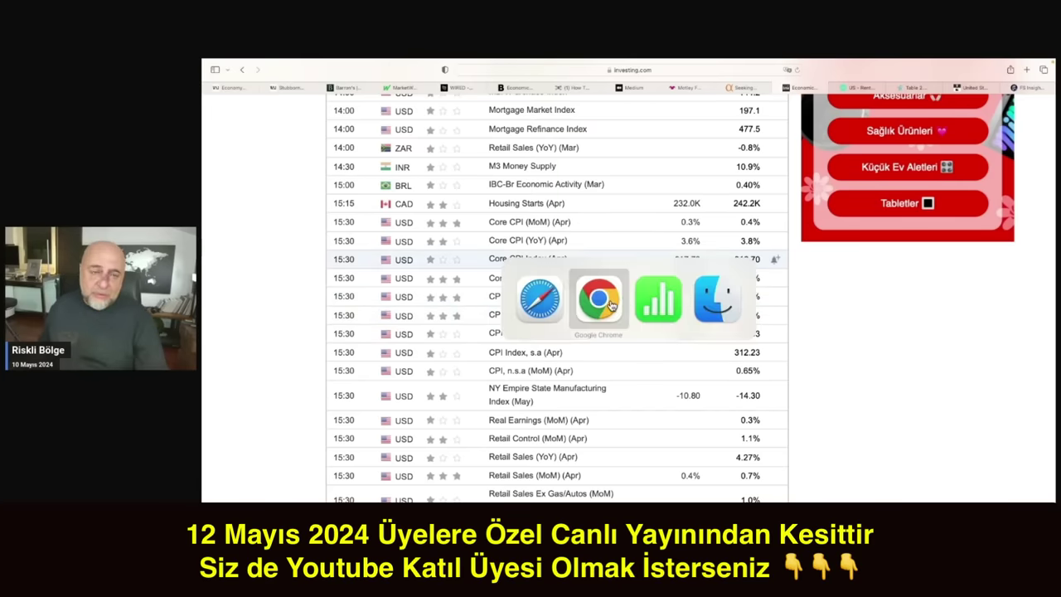
pyautogui.click(611, 305)
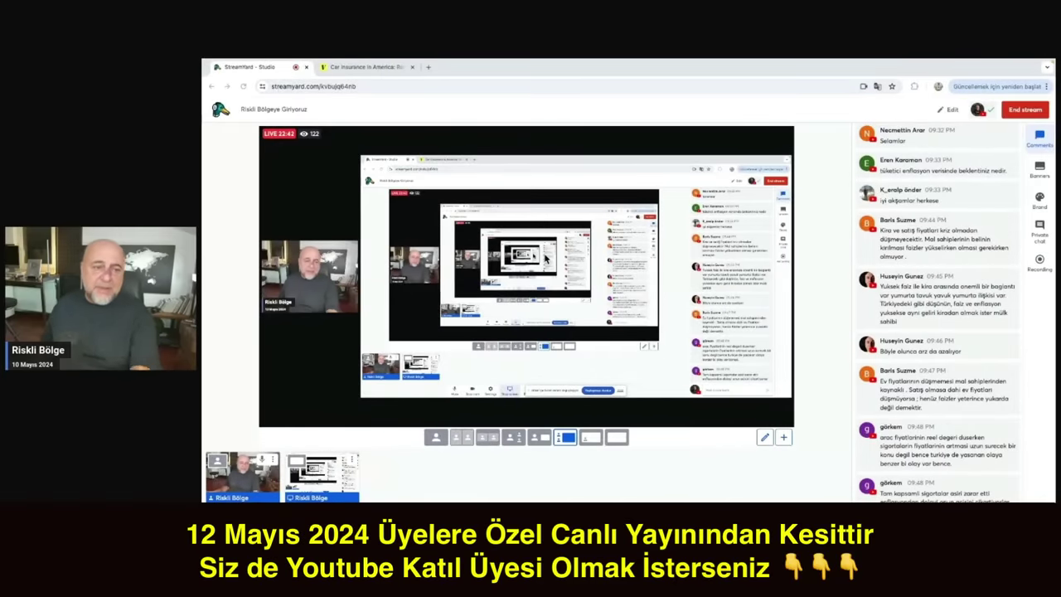